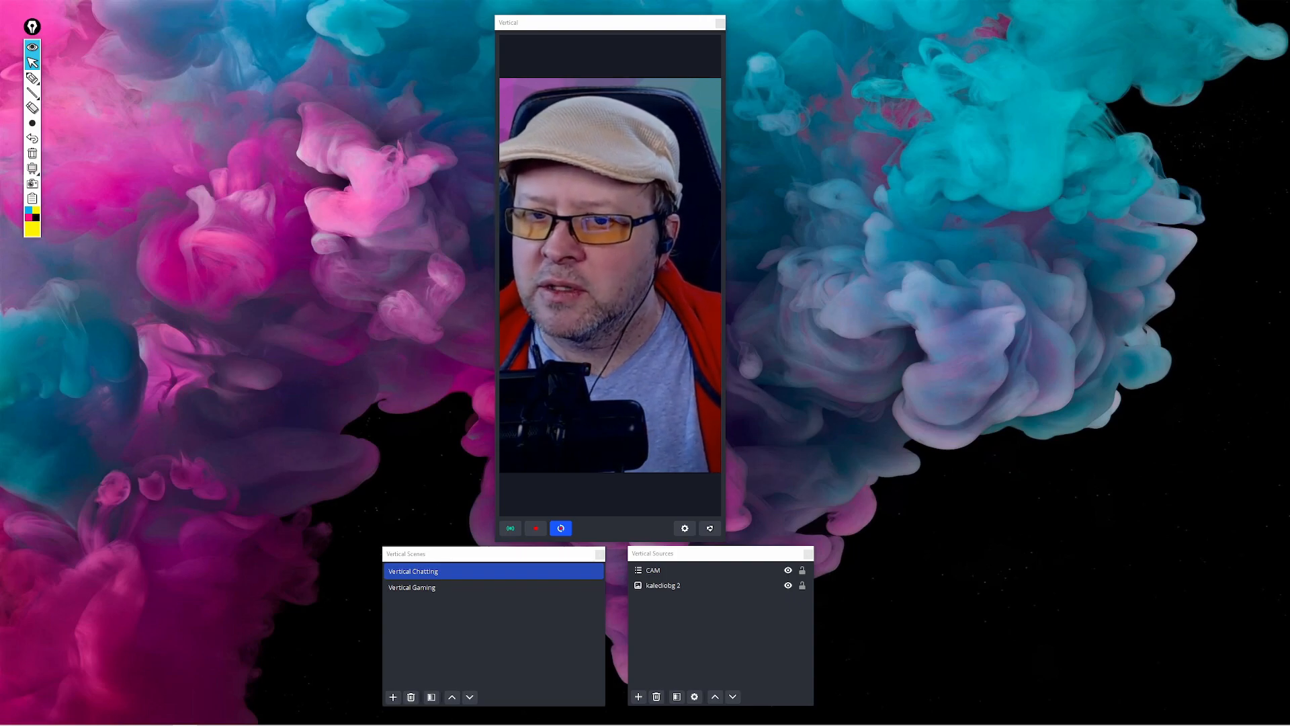
left_click_drag(35, 28, 0, 141)
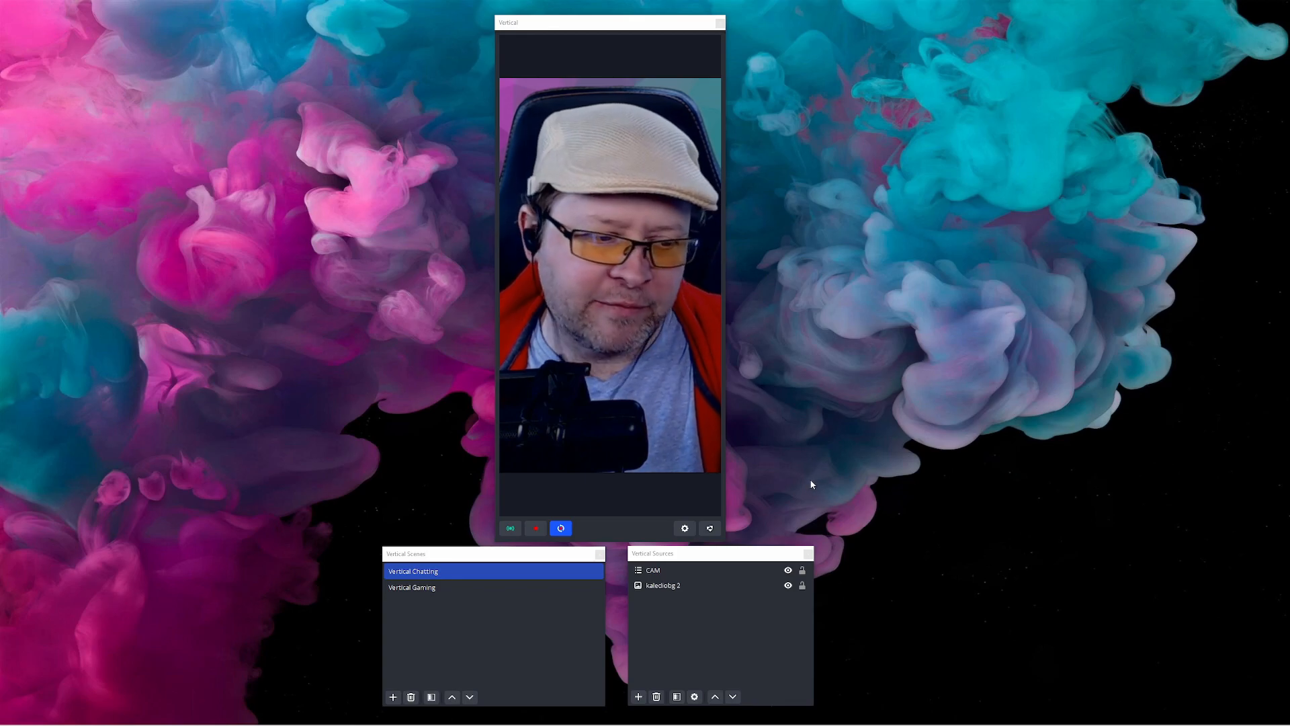
Add a new vertical scene named "Hello world"
left_click(393, 697)
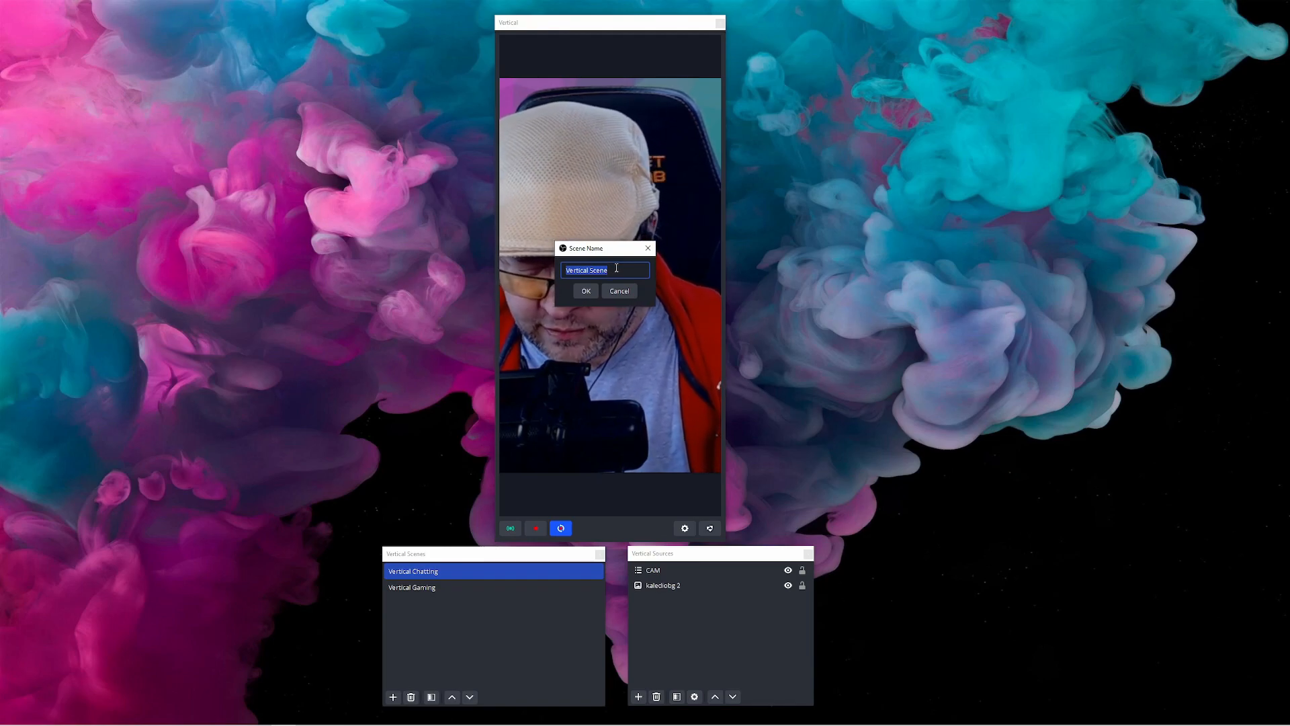
type("ello wor")
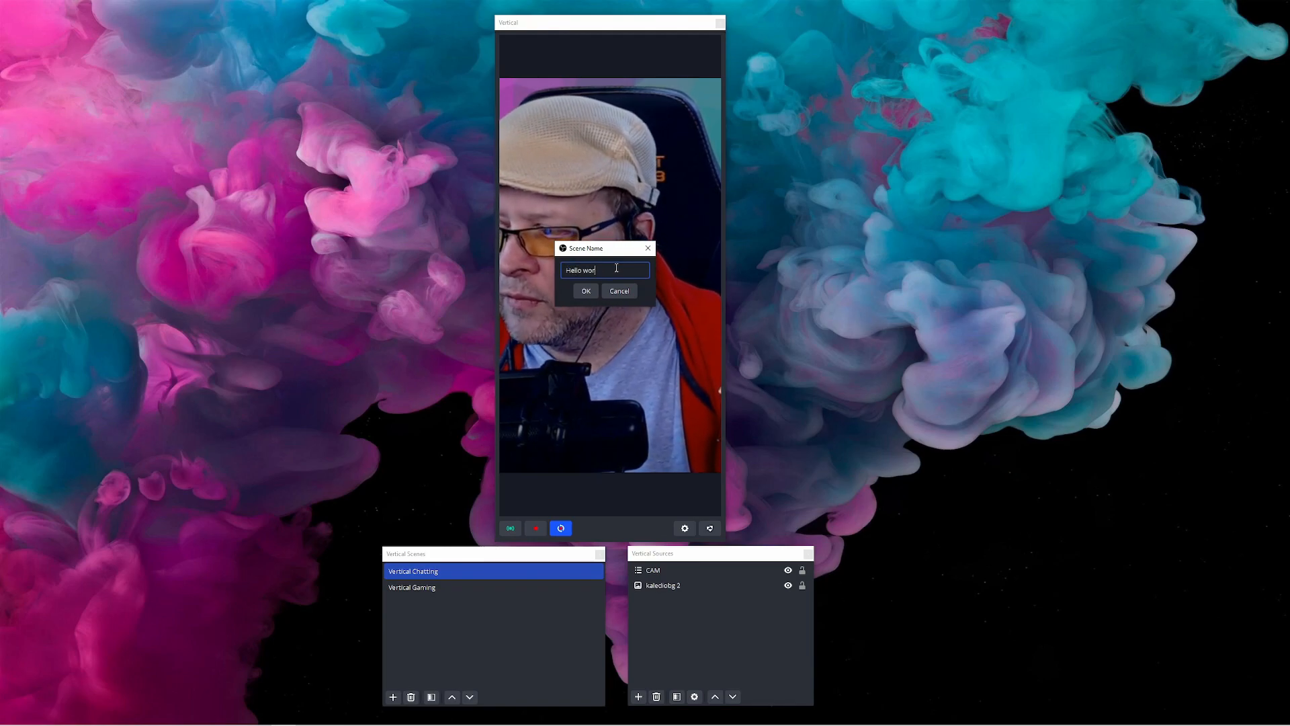
left_click(584, 291)
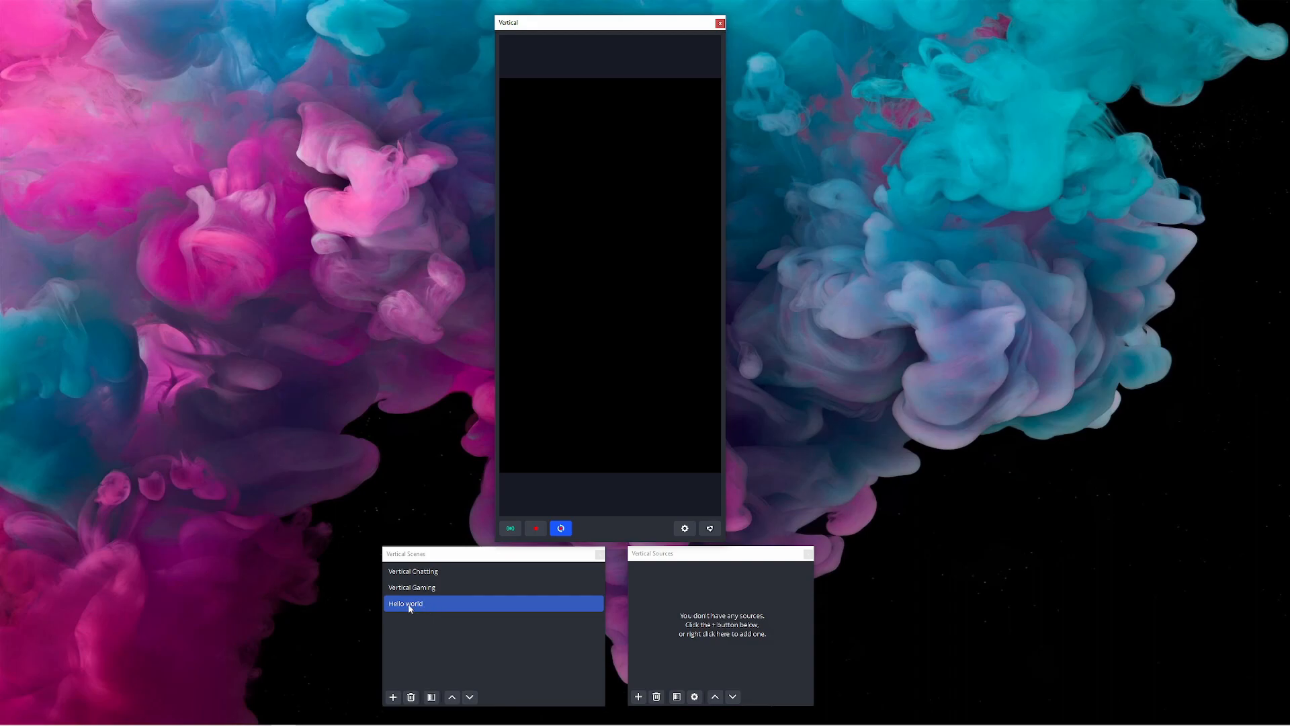
Switch to the Vertical Chatting scene
left_click(639, 697)
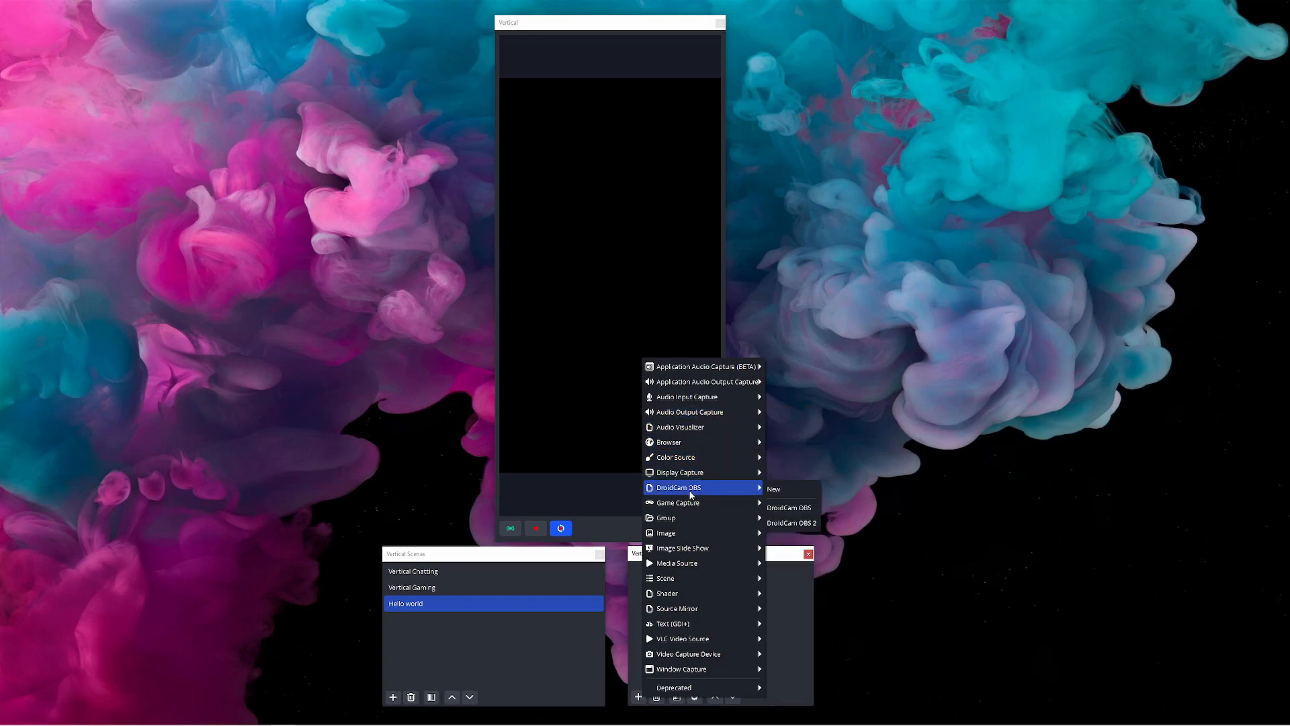
mouse_move(748, 579)
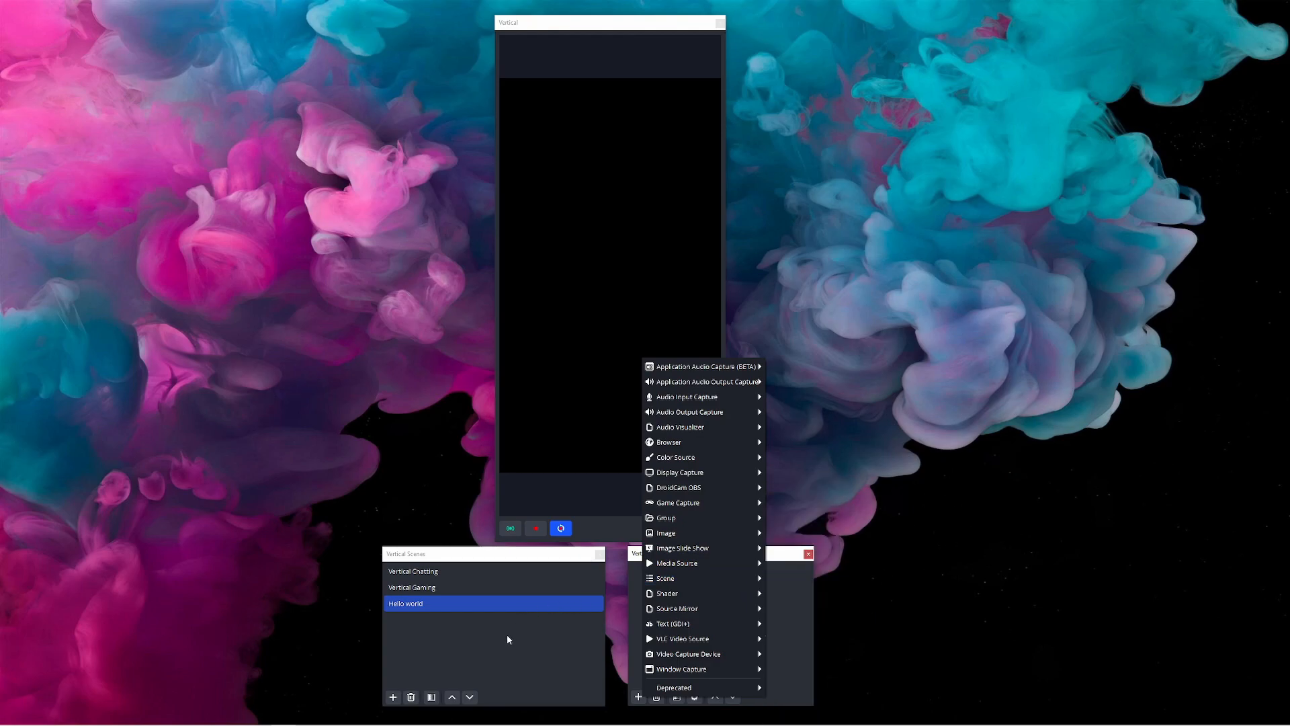
left_click(426, 572)
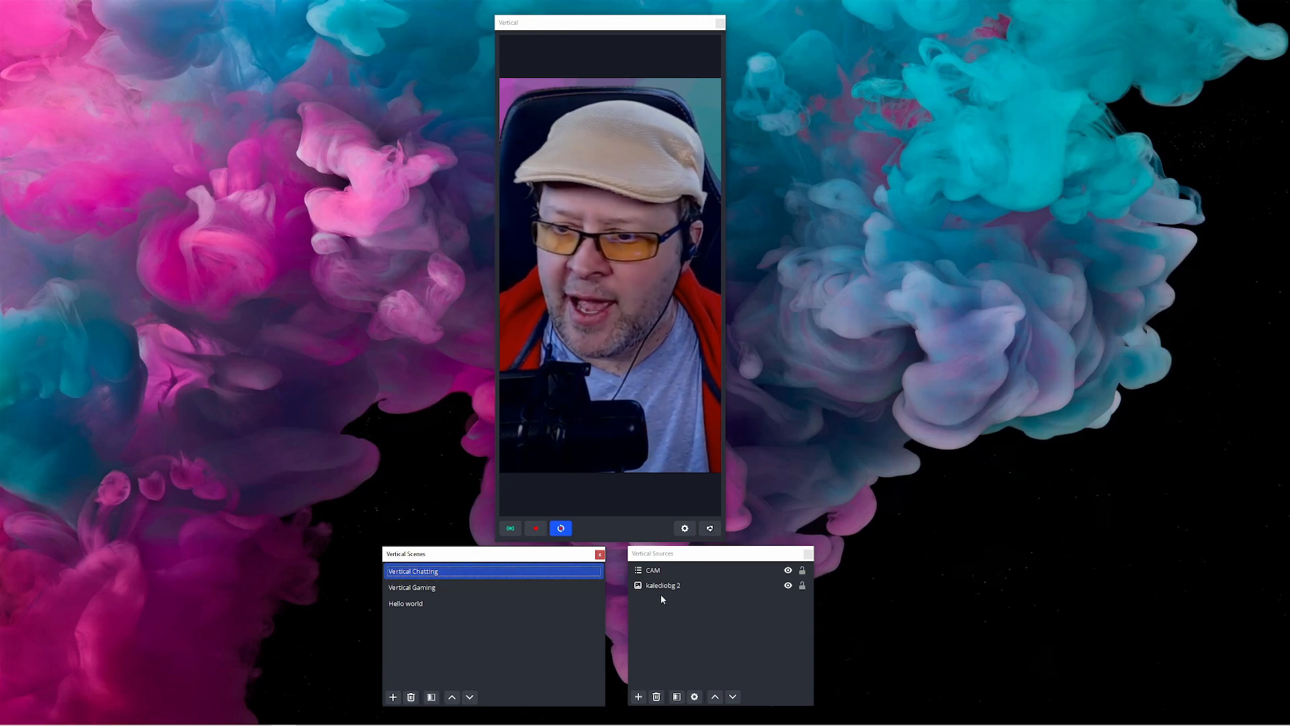
Toggle the CAM source's visibility off and back on
left_click(652, 572)
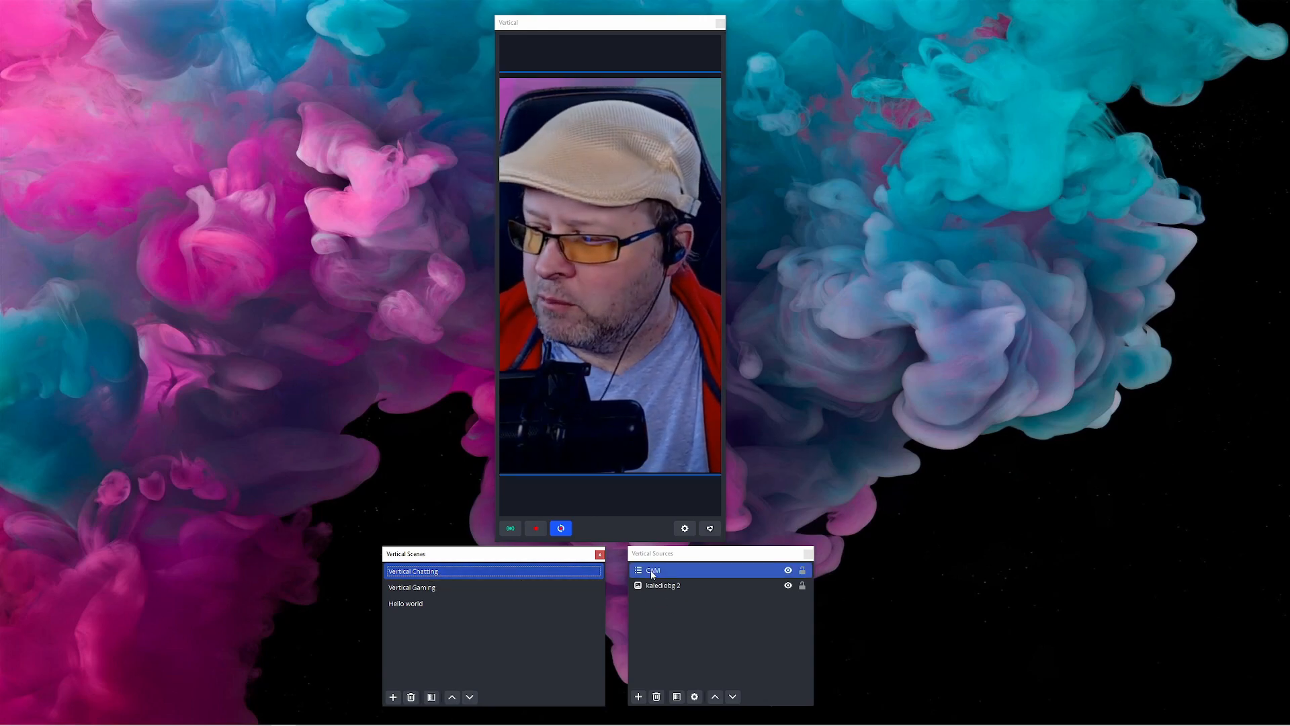
left_click(789, 570)
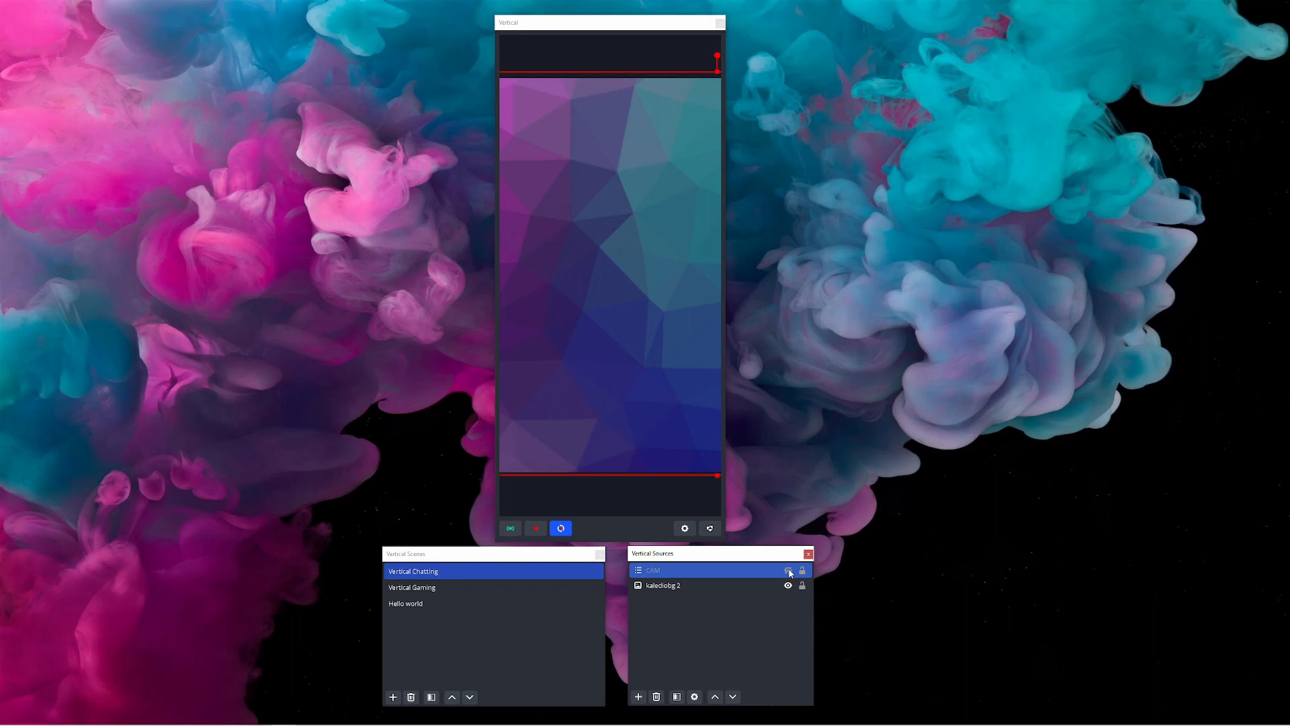
left_click(789, 571)
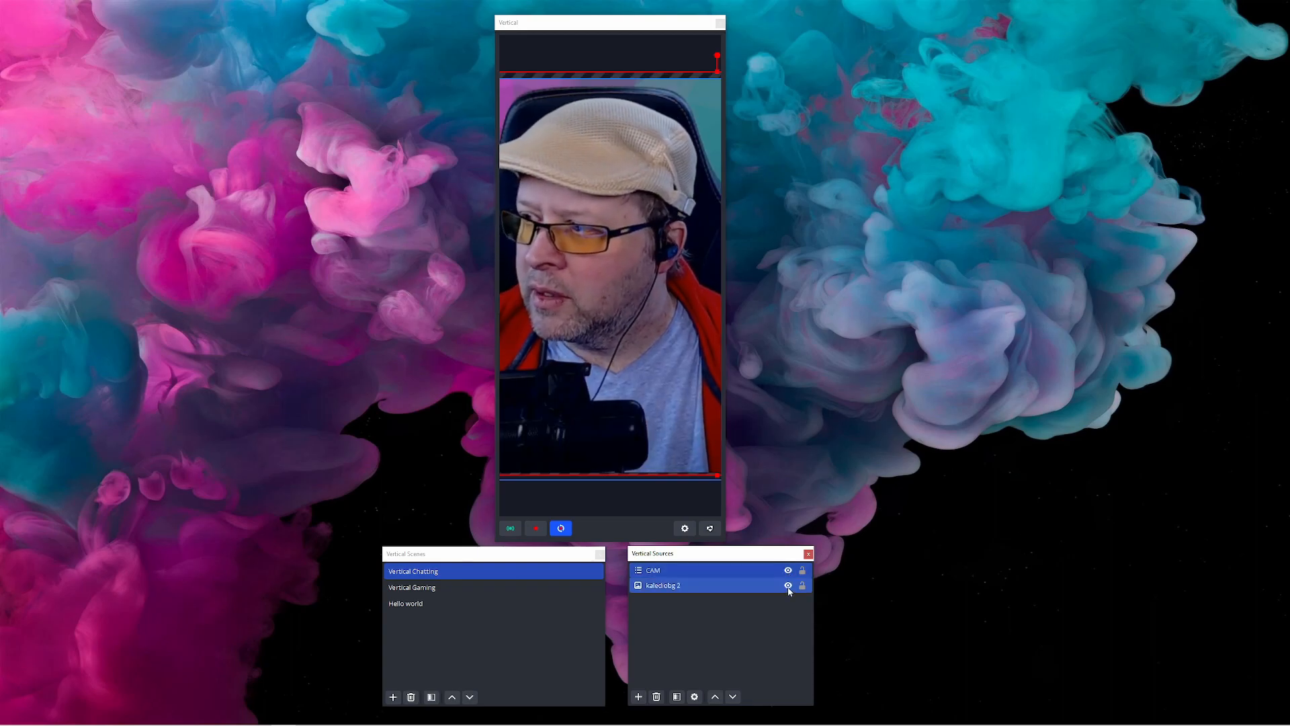
left_click(788, 585)
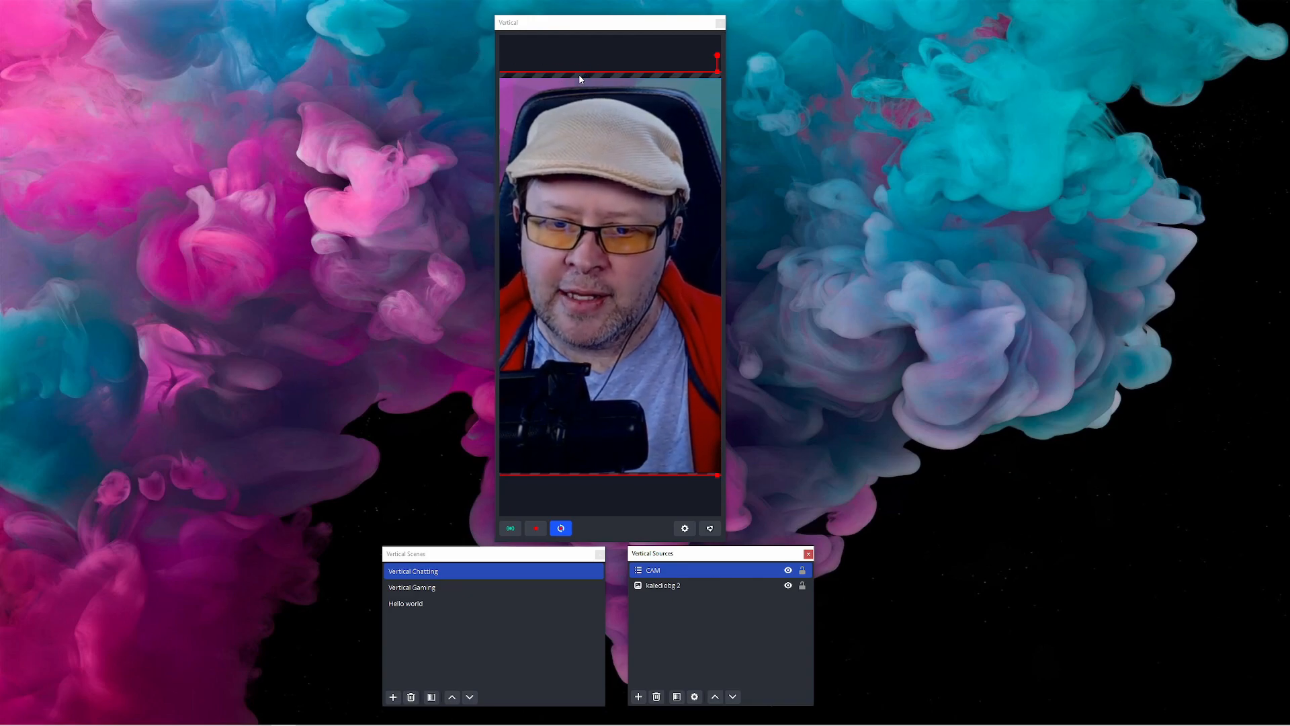
Crop the left and right sides of the CAM source to the vertical canvas edges
left_click_drag(725, 198, 1223, 203)
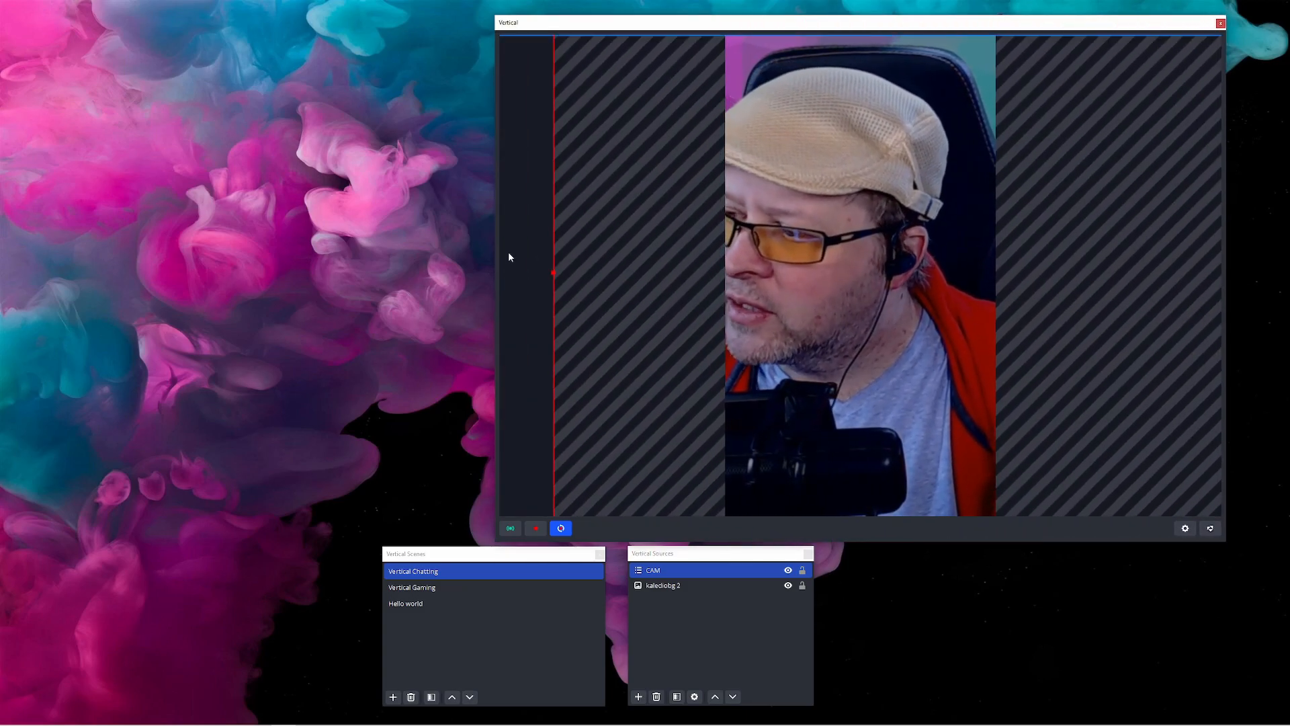
left_click_drag(494, 253, 78, 259)
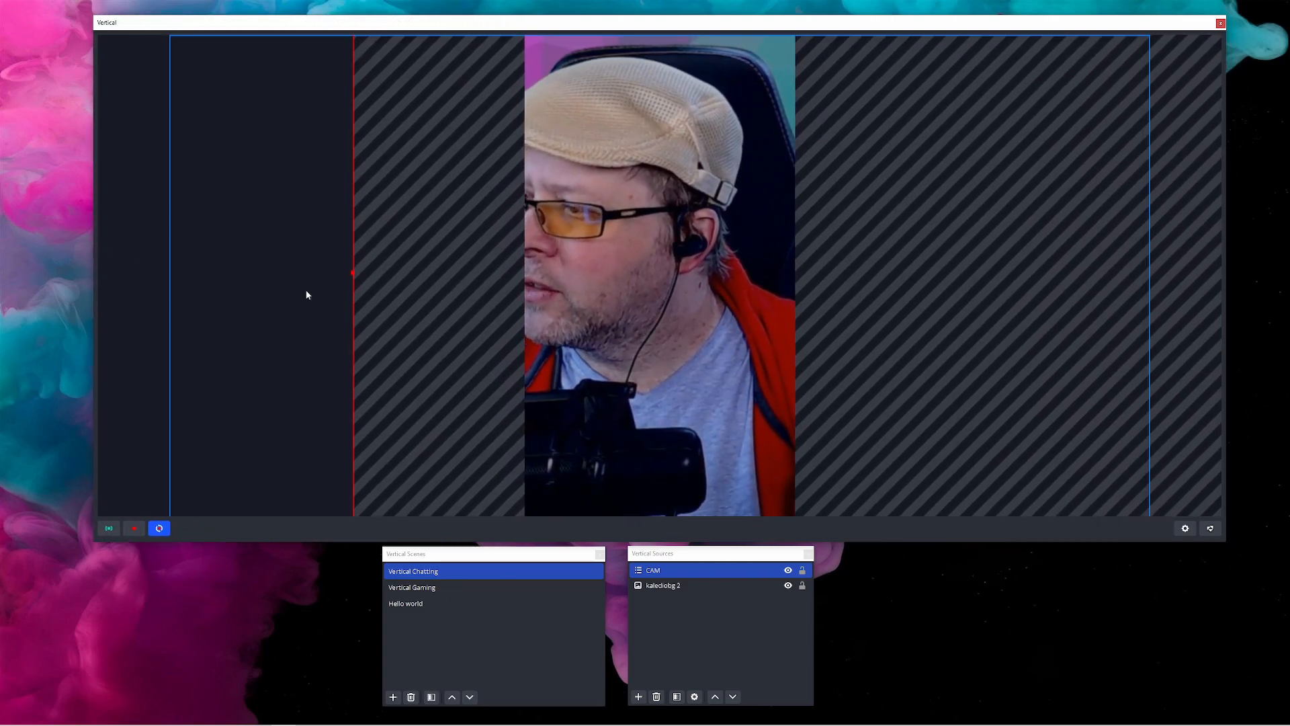
left_click_drag(613, 25, 488, 24)
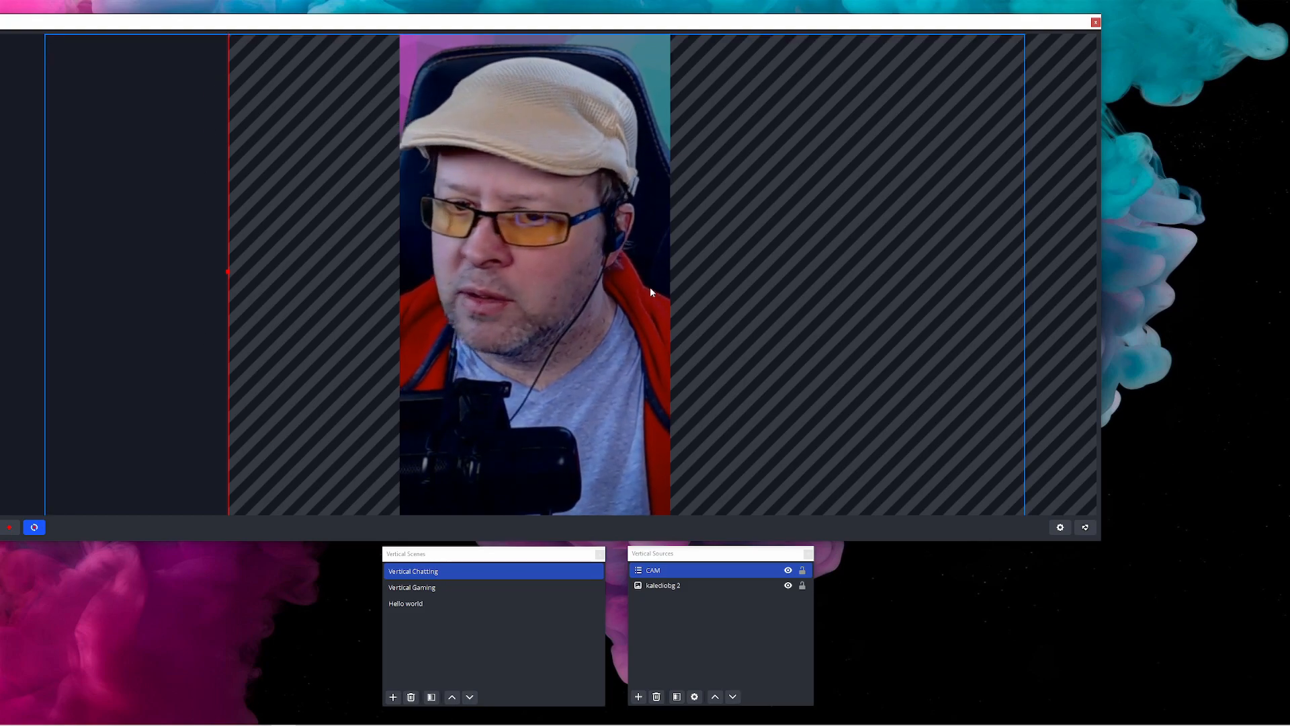
mouse_move(595, 264)
left_mouse_down()
mouse_move(313, 260)
mouse_move(592, 279)
mouse_move(616, 269)
left_mouse_up()
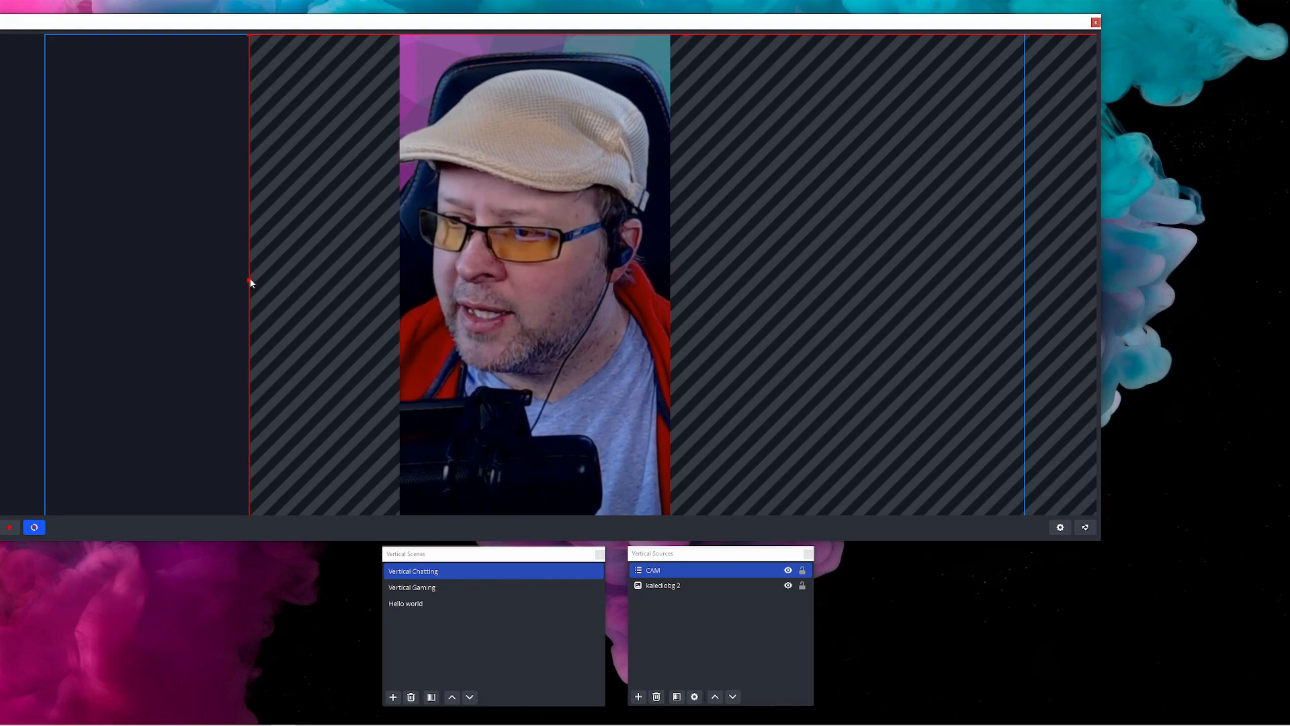
left_click_drag(249, 278, 389, 298)
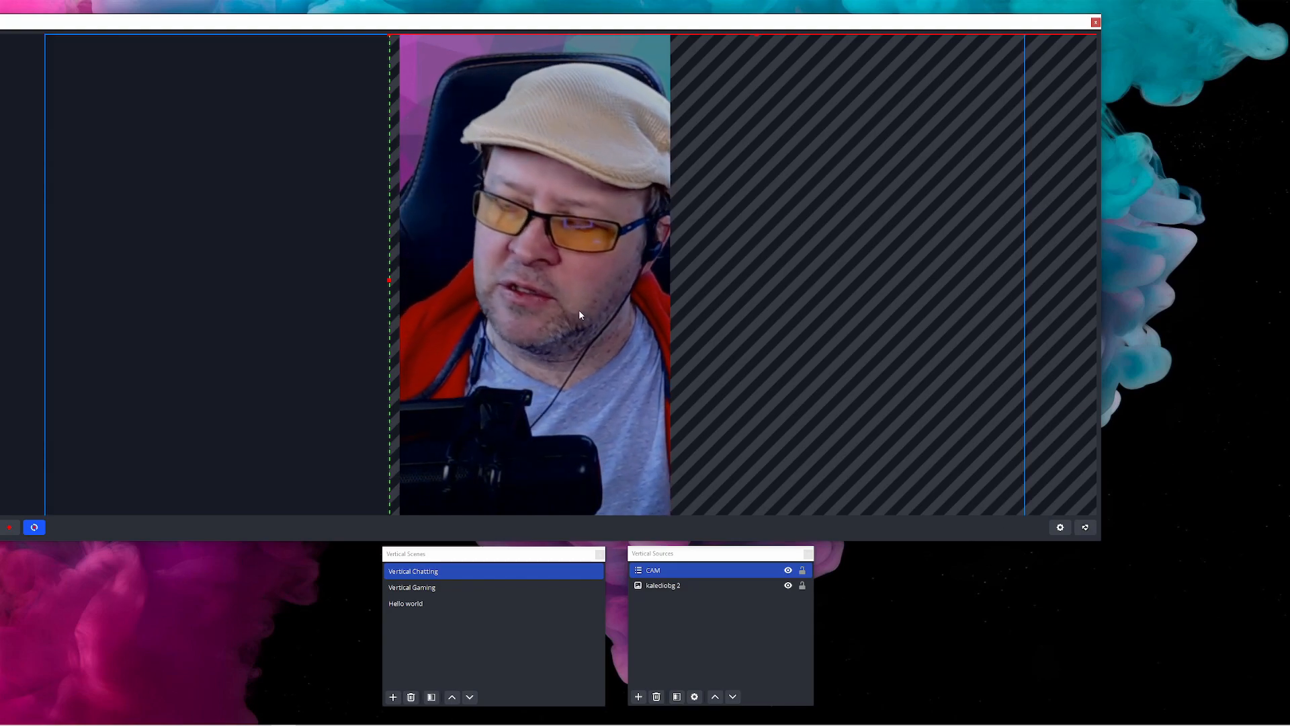
mouse_move(1109, 259)
left_mouse_down()
mouse_move(1201, 268)
mouse_move(730, 289)
left_mouse_up()
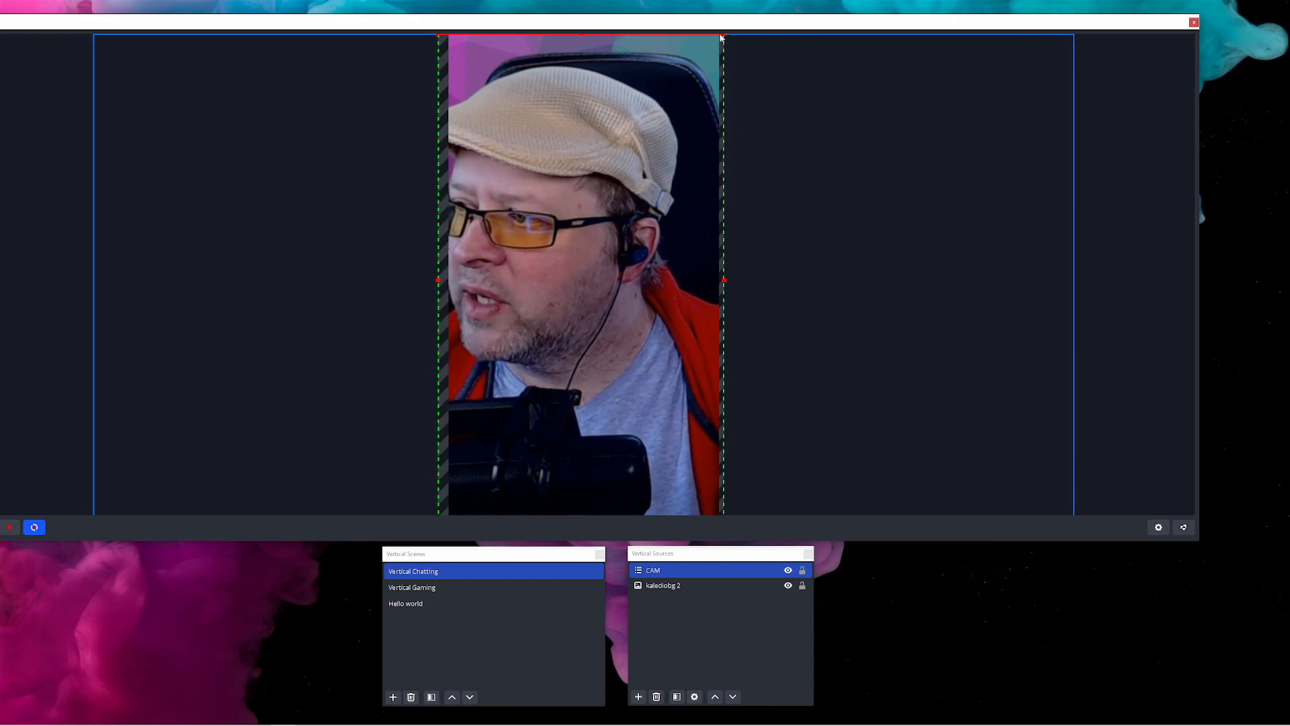
Resize and reposition the CAM source so it fills the vertical canvas from top to bottom
left_click_drag(725, 32, 702, 69)
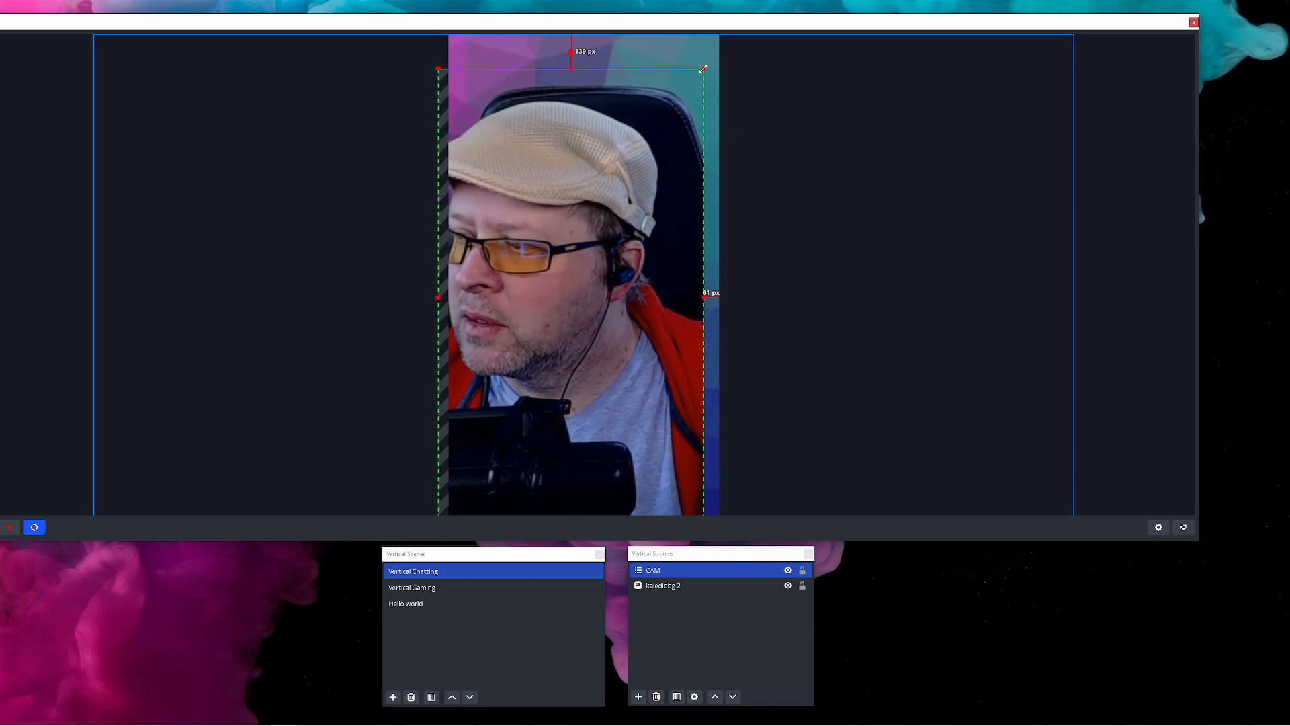
left_click_drag(603, 168, 618, 157)
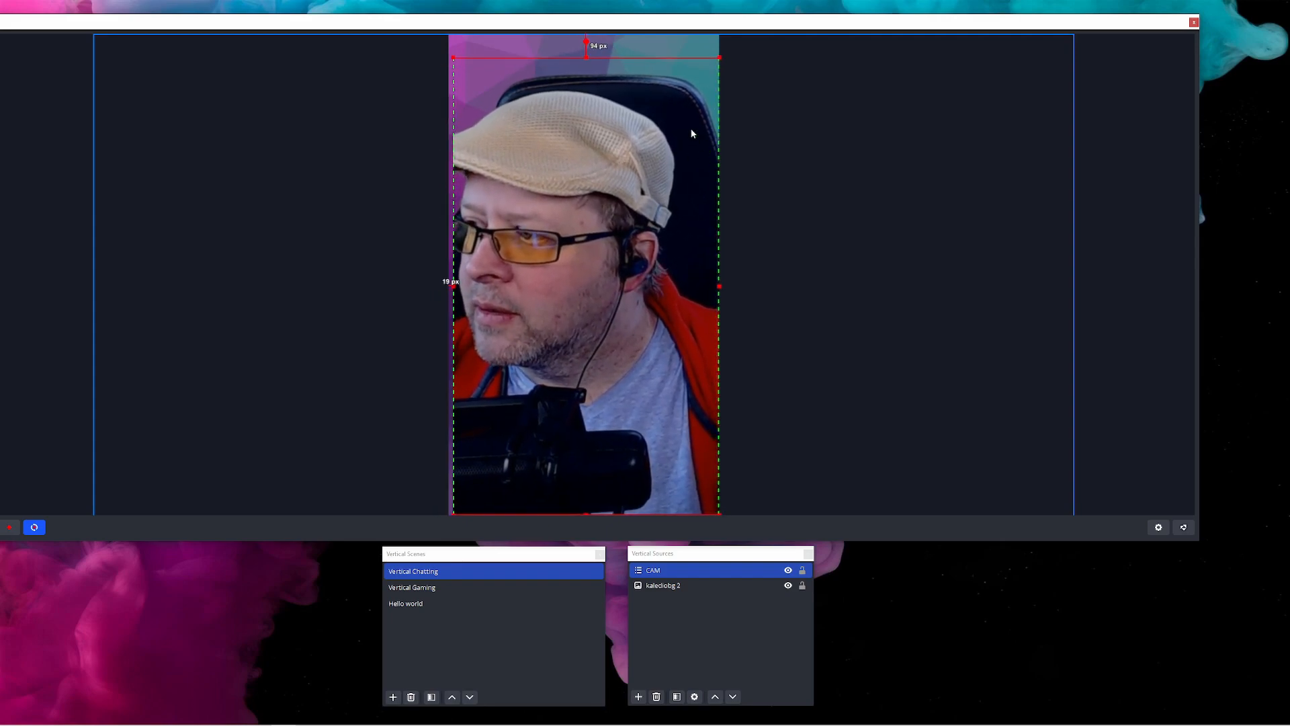
left_click_drag(587, 59, 584, 33)
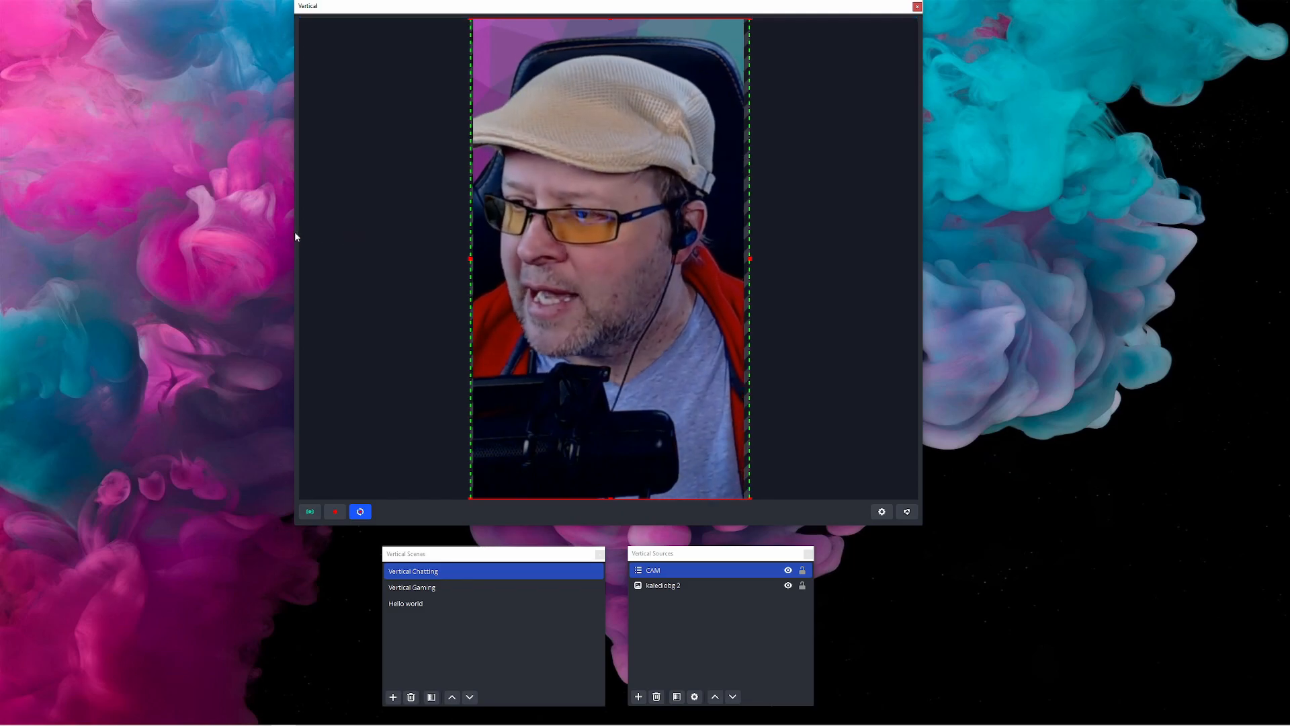
Switch to the Vertical Gaming scene
left_click_drag(294, 231, 609, 219)
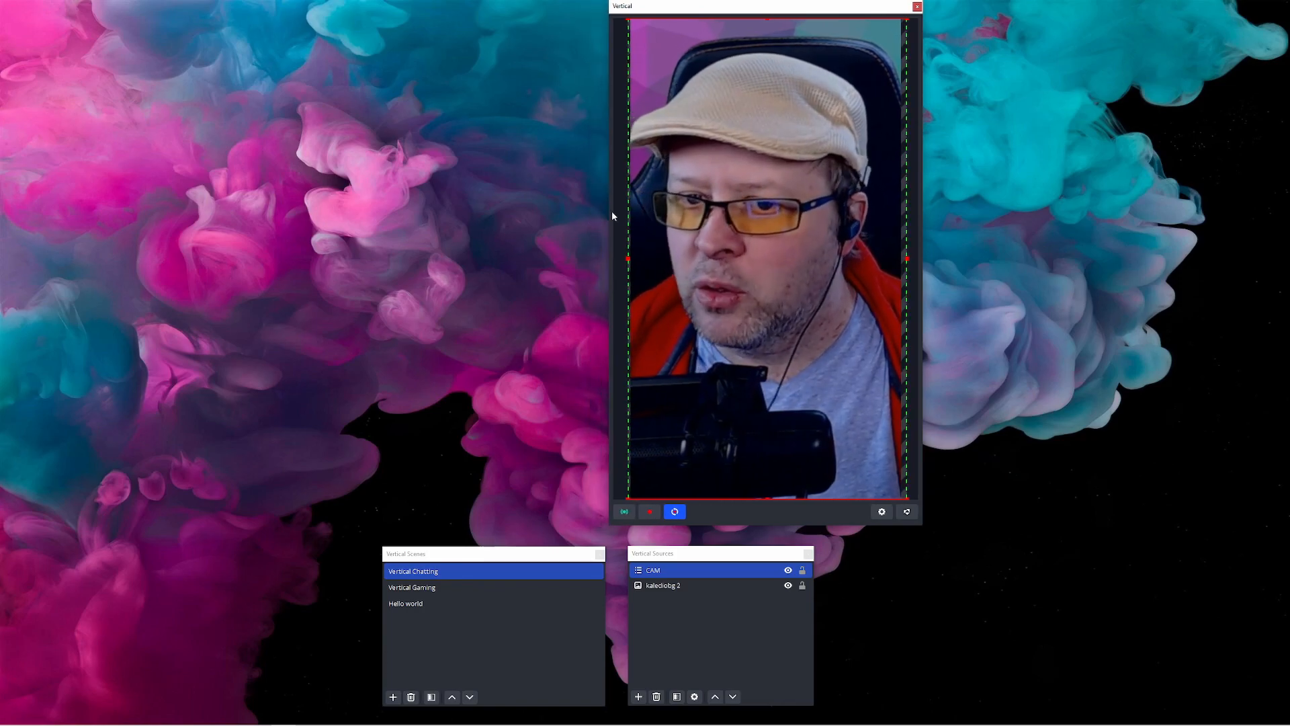
left_click_drag(770, 9, 633, 12)
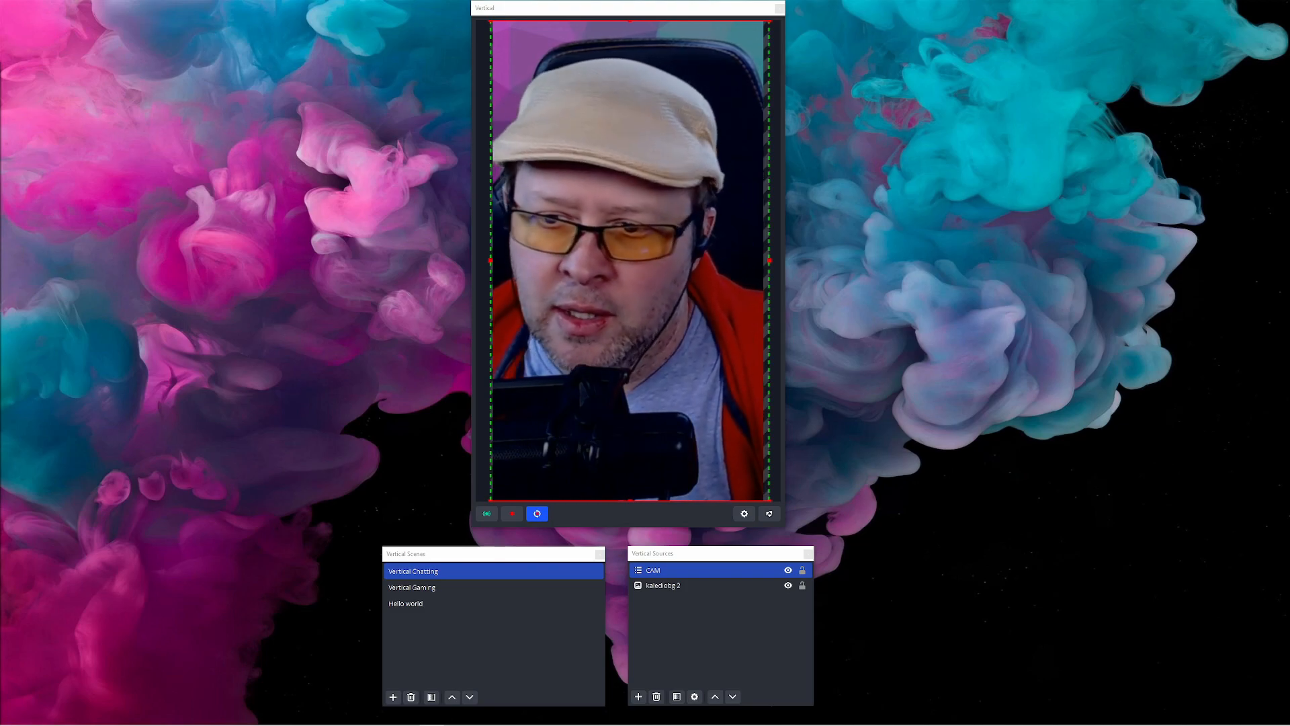
left_click(563, 587)
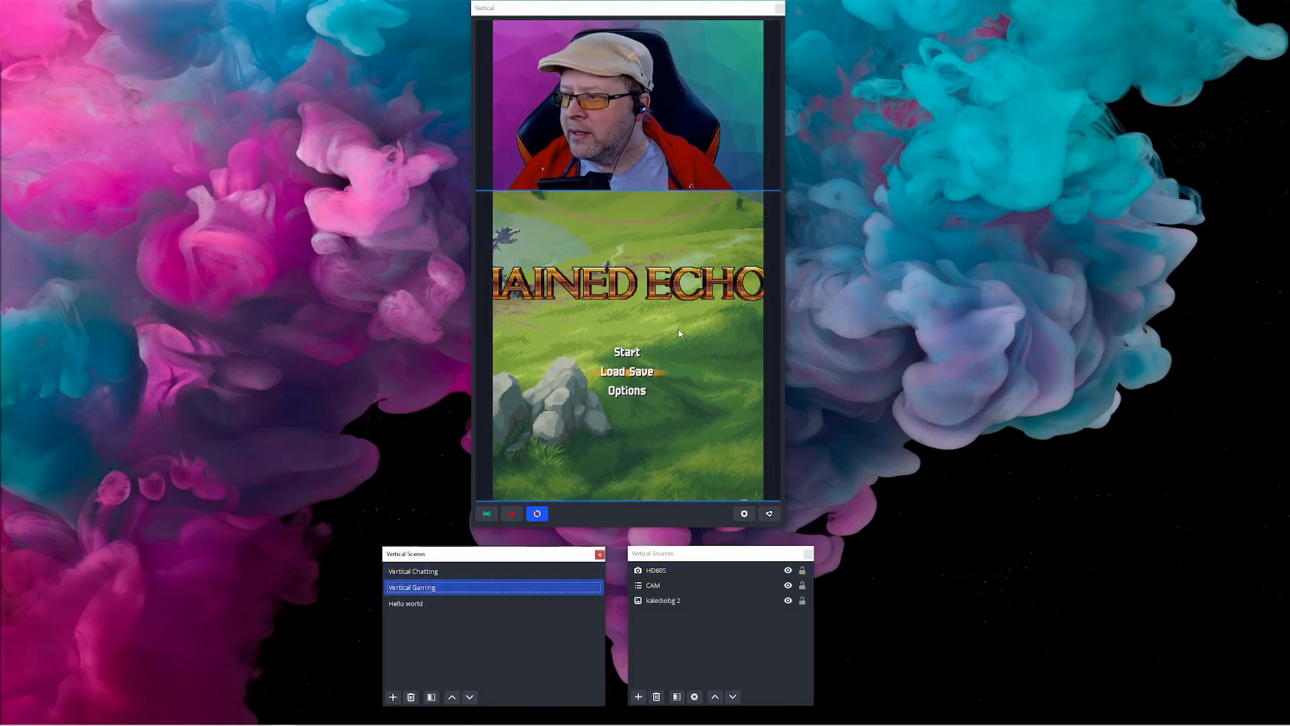
Resize and reposition the HD60S game capture so it sits below the webcam in the vertical canvas
left_click(649, 375)
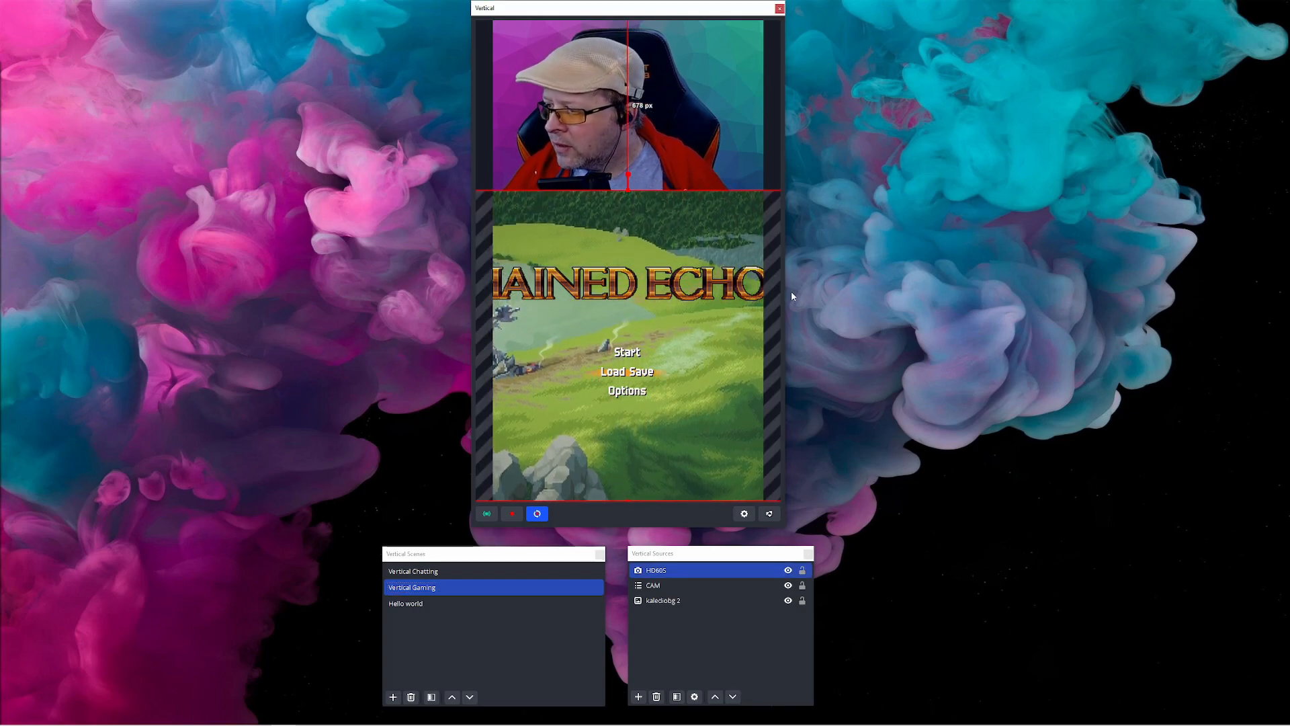
left_click_drag(785, 291, 1136, 269)
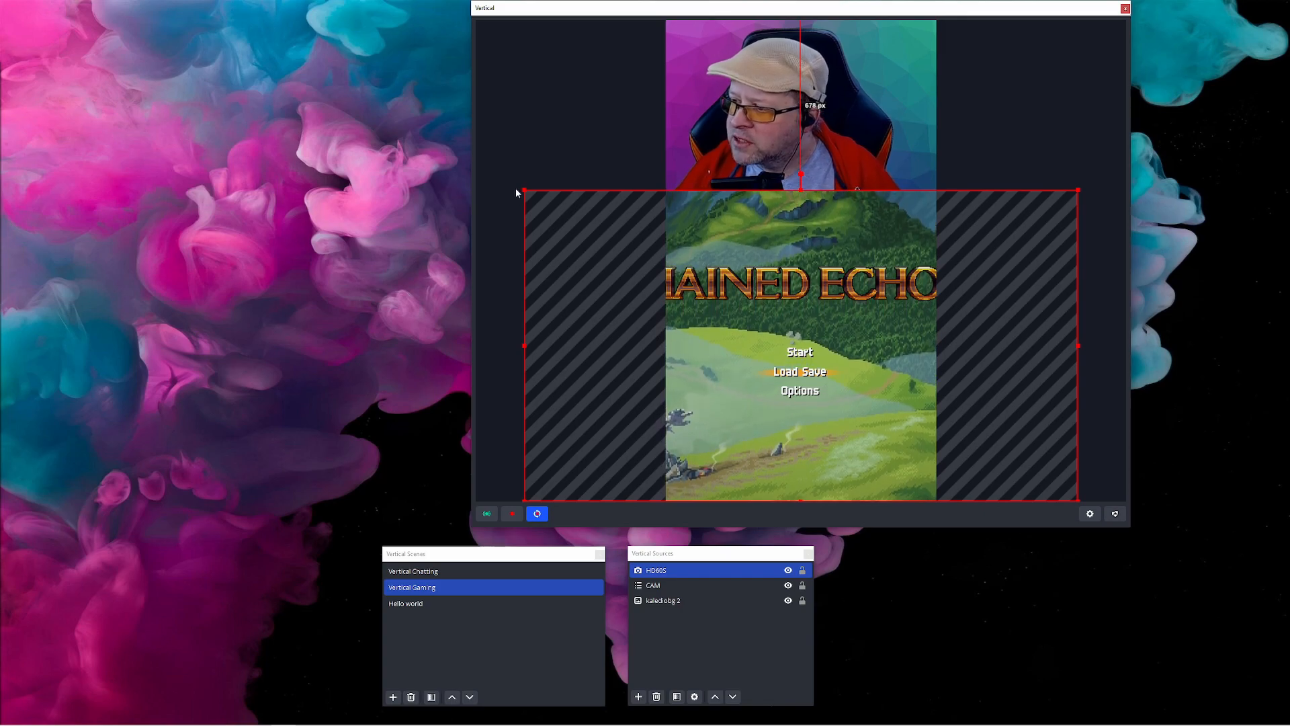
left_click_drag(525, 191, 734, 270)
left_click_drag(868, 355, 792, 330)
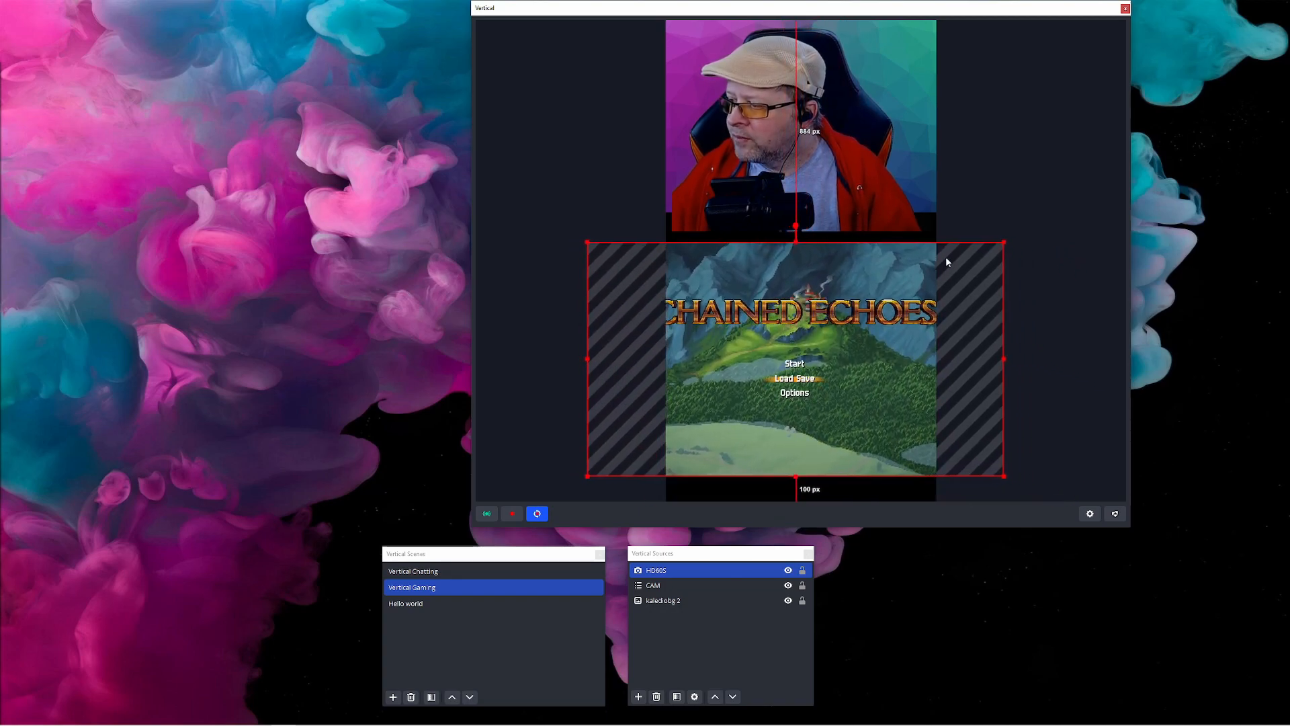
left_click_drag(1002, 242, 945, 273)
left_click_drag(751, 332, 777, 318)
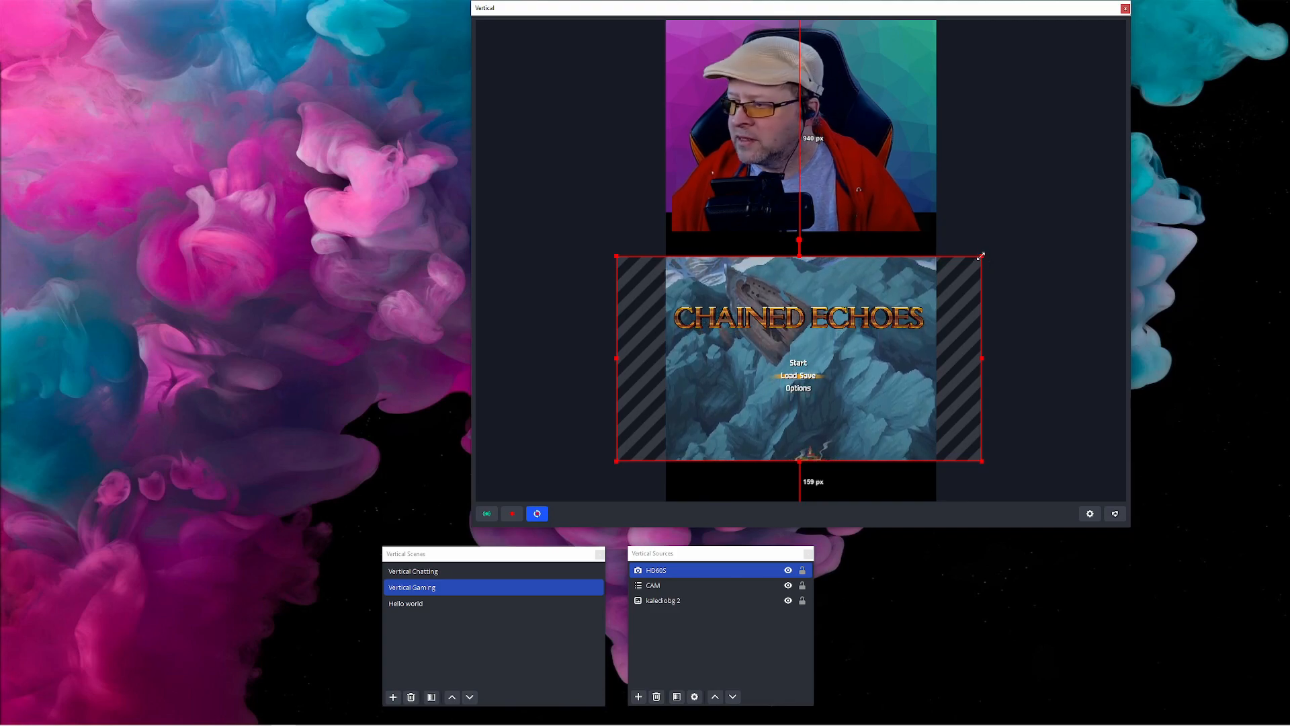
left_click_drag(980, 255, 981, 250)
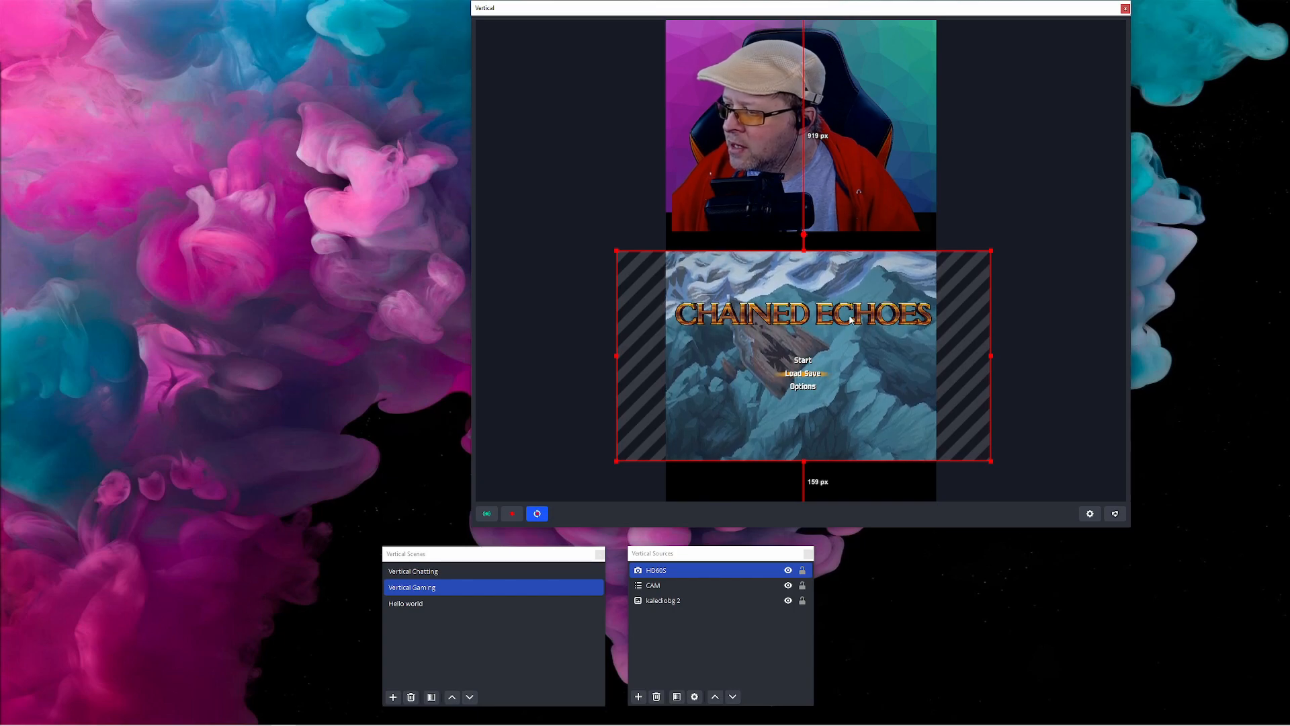
left_click_drag(833, 322, 825, 323)
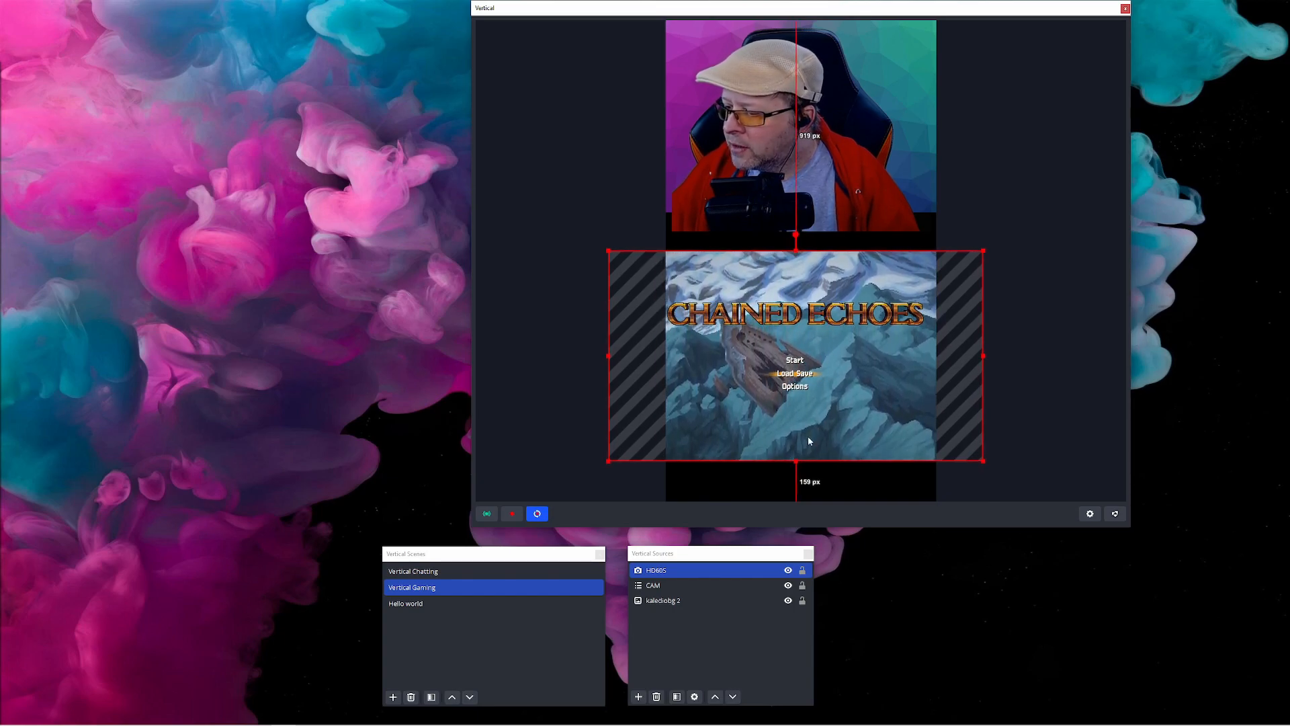
Stretch the kaleidobg 2 background down to the canvas bottom and nudge the game capture slightly lower
left_click(675, 601)
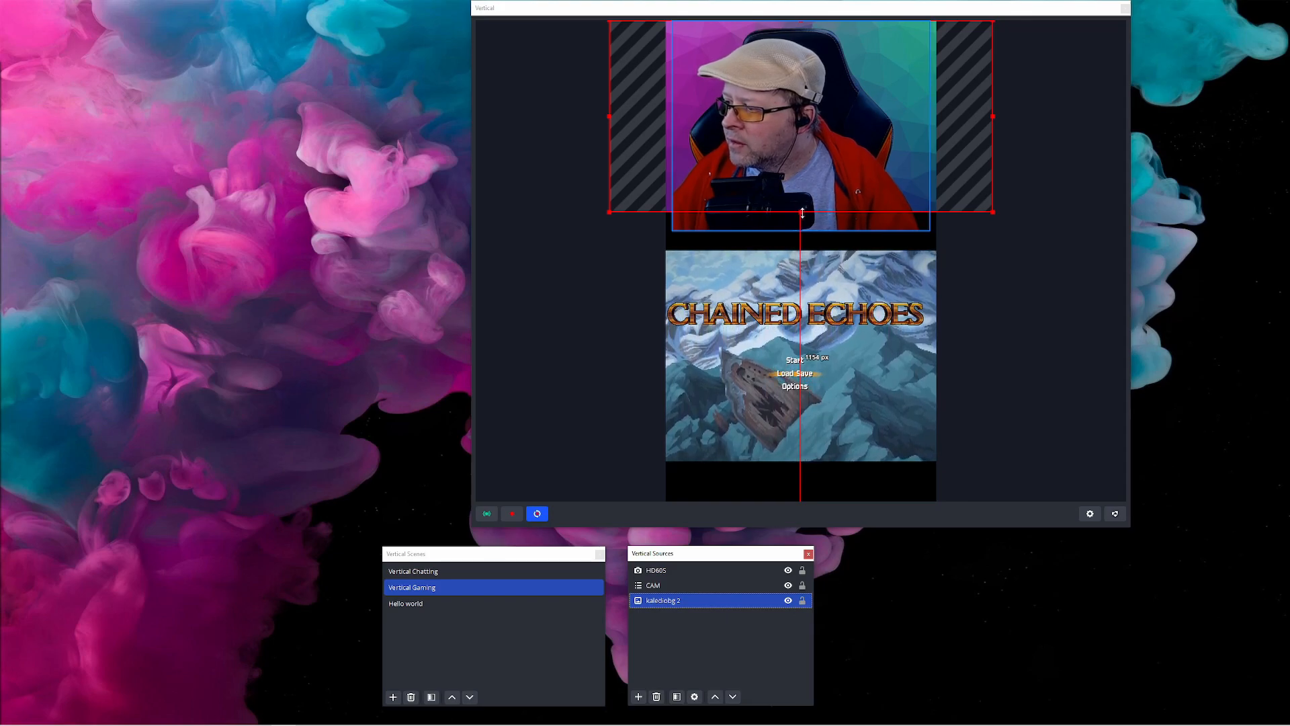
left_click_drag(800, 212, 749, 504)
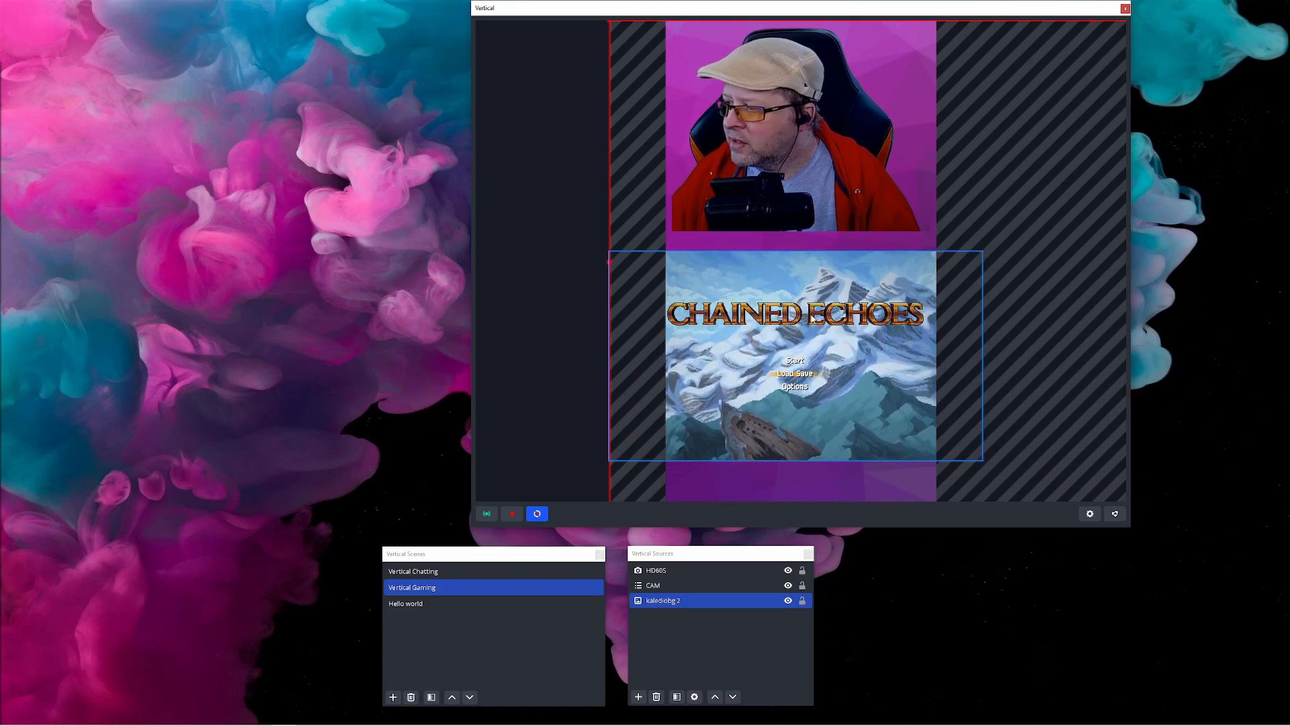
left_click_drag(820, 330, 822, 347)
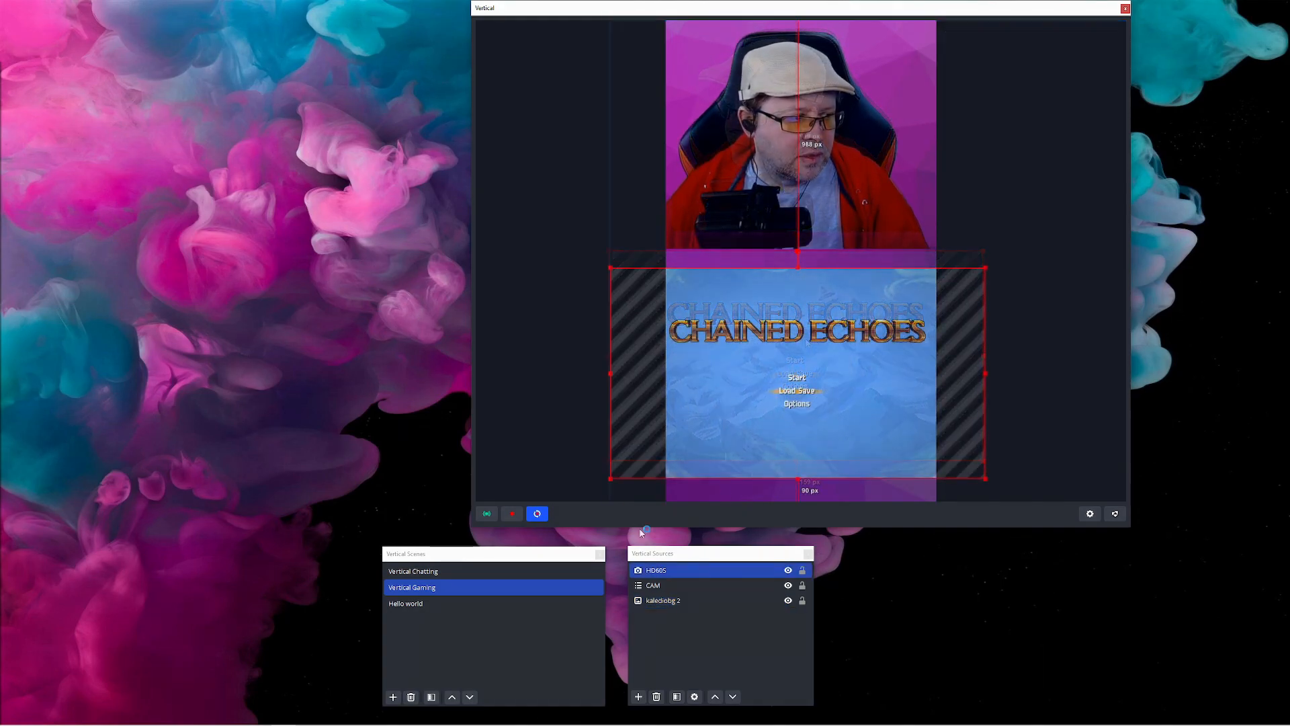
Switch between the Vertical Chatting and Vertical Gaming scenes, ending on Vertical Chatting
left_click(425, 573)
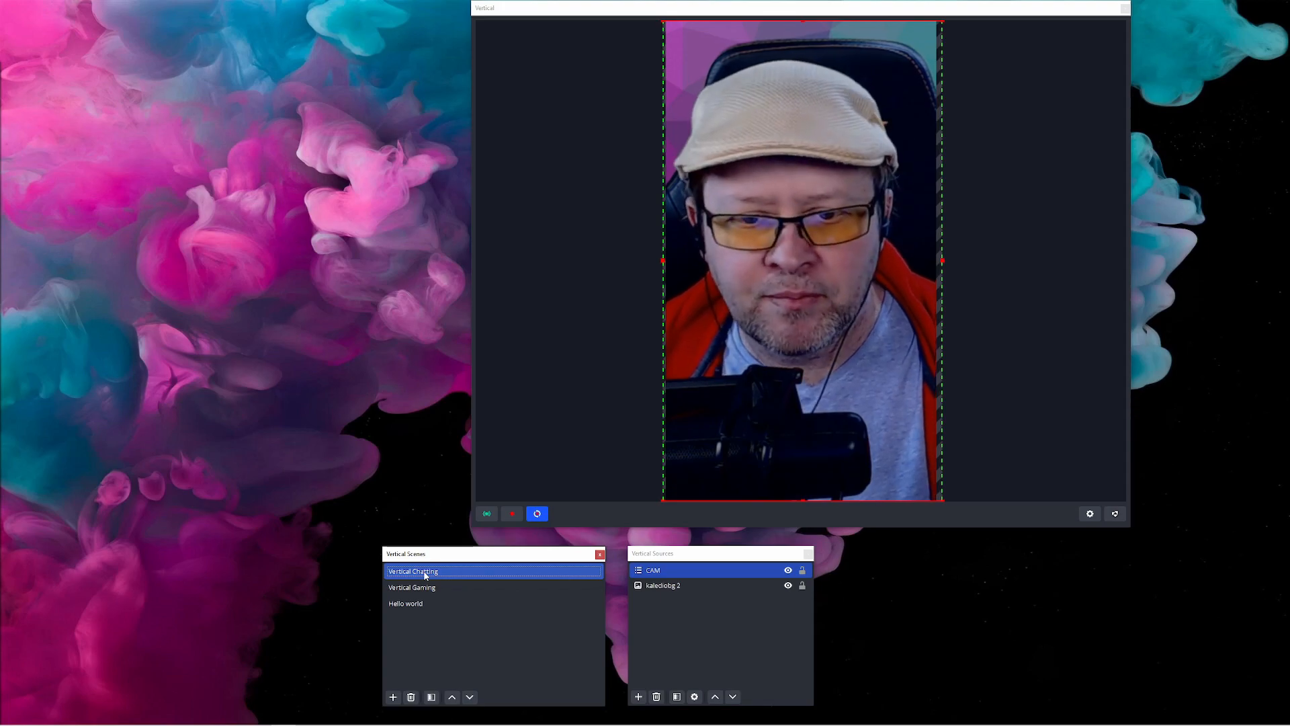
left_click(430, 590)
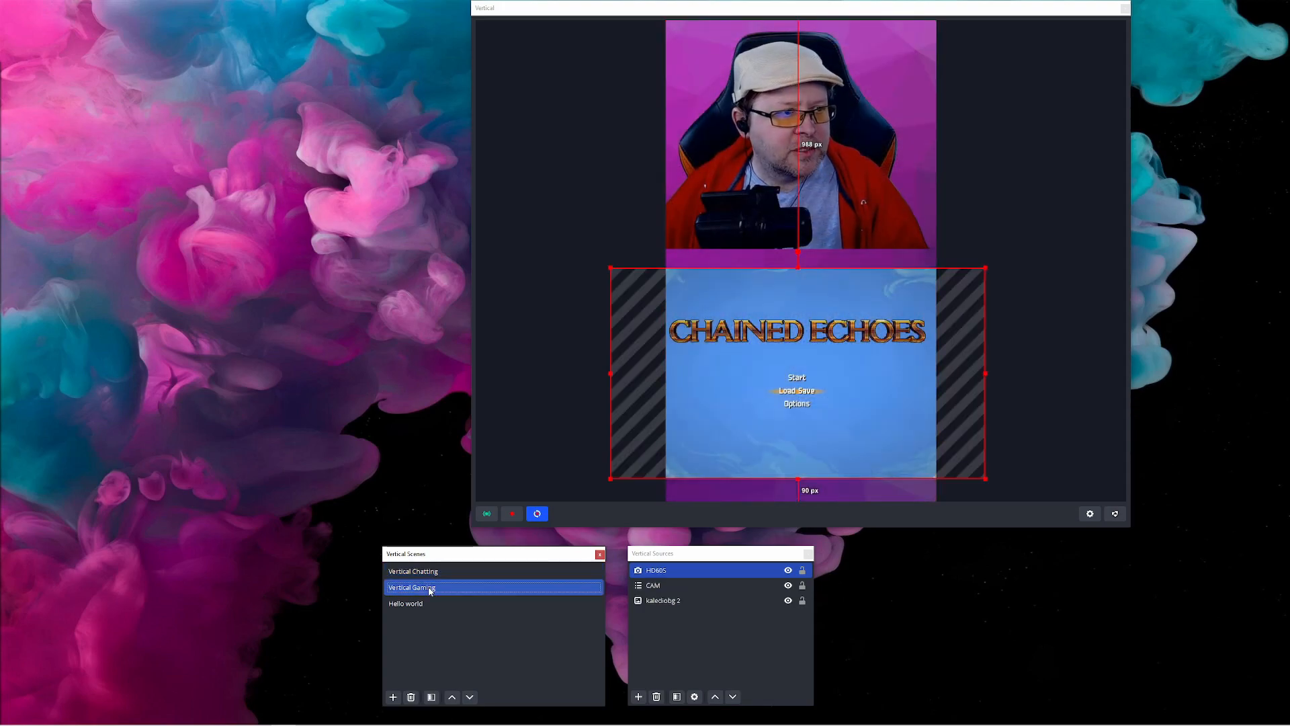
left_click(428, 577)
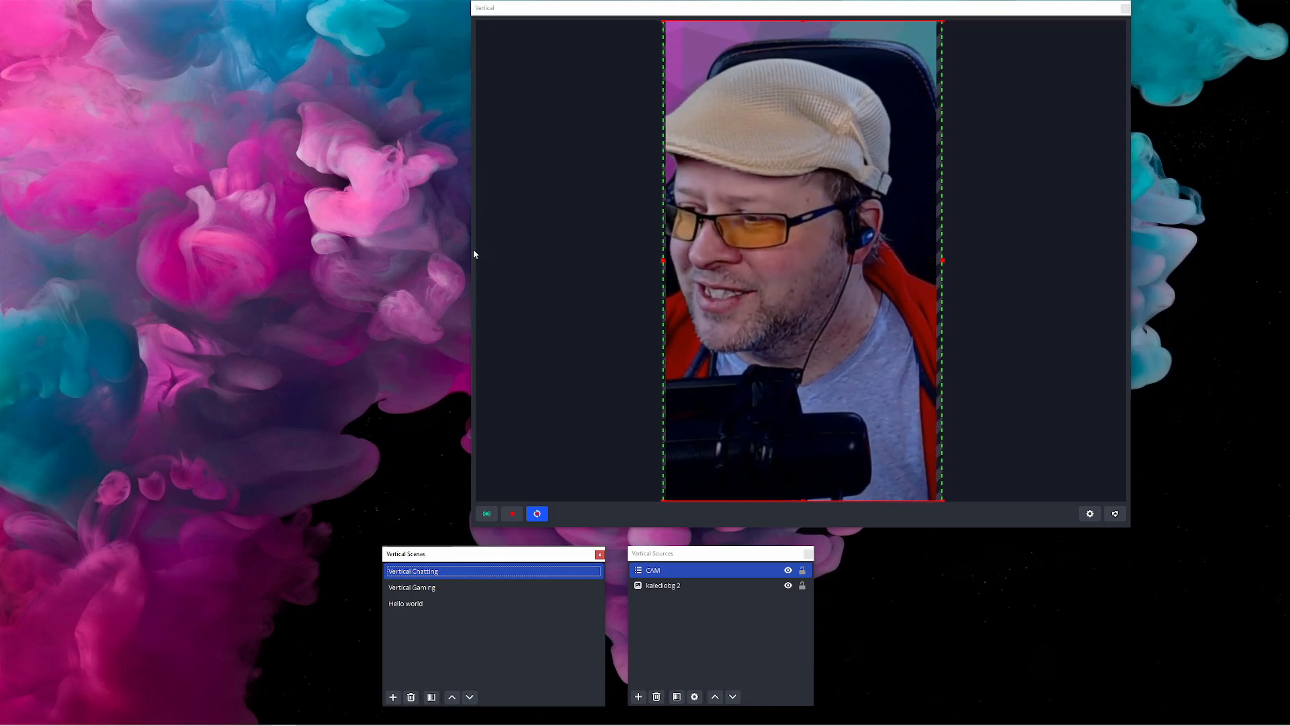
Resize the Vertical preview window narrower so it hugs the vertical canvas
left_click_drag(471, 247, 806, 257)
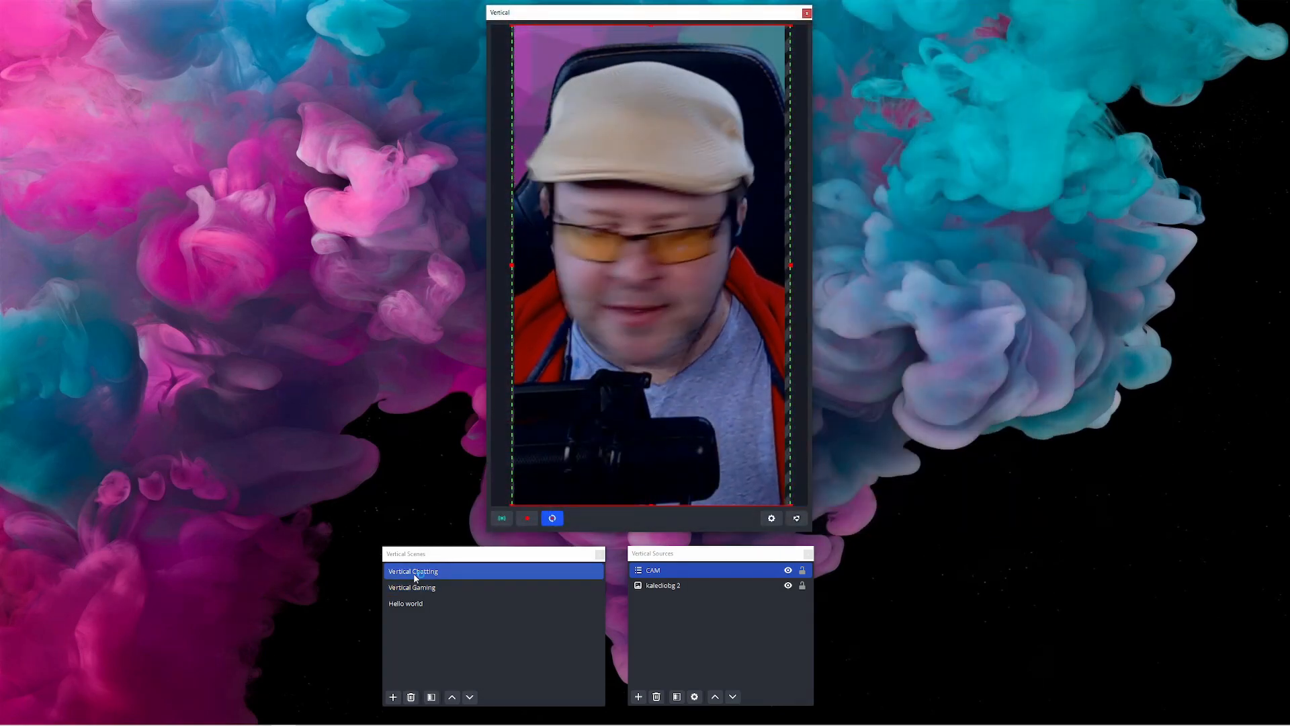
Examine the vertical scenes' context menu options, including the Linked Scenes list for Vertical Gaming
right_click(415, 578)
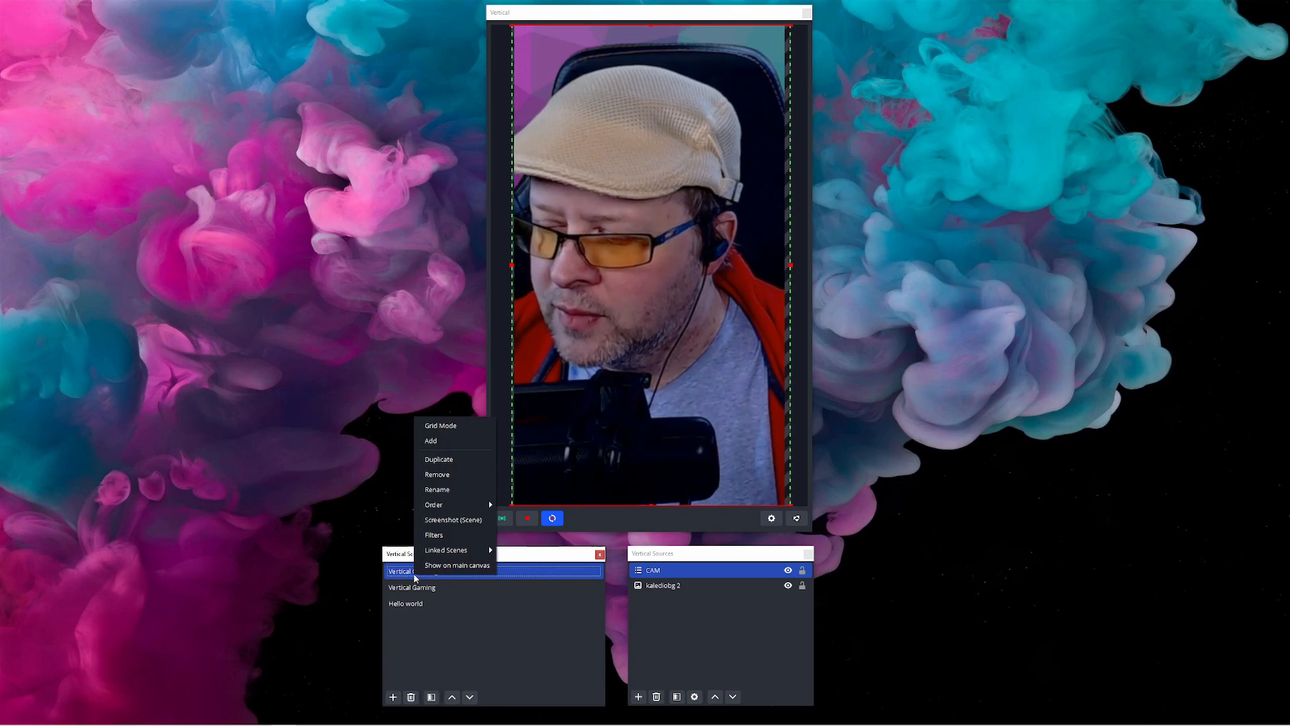
mouse_move(442, 555)
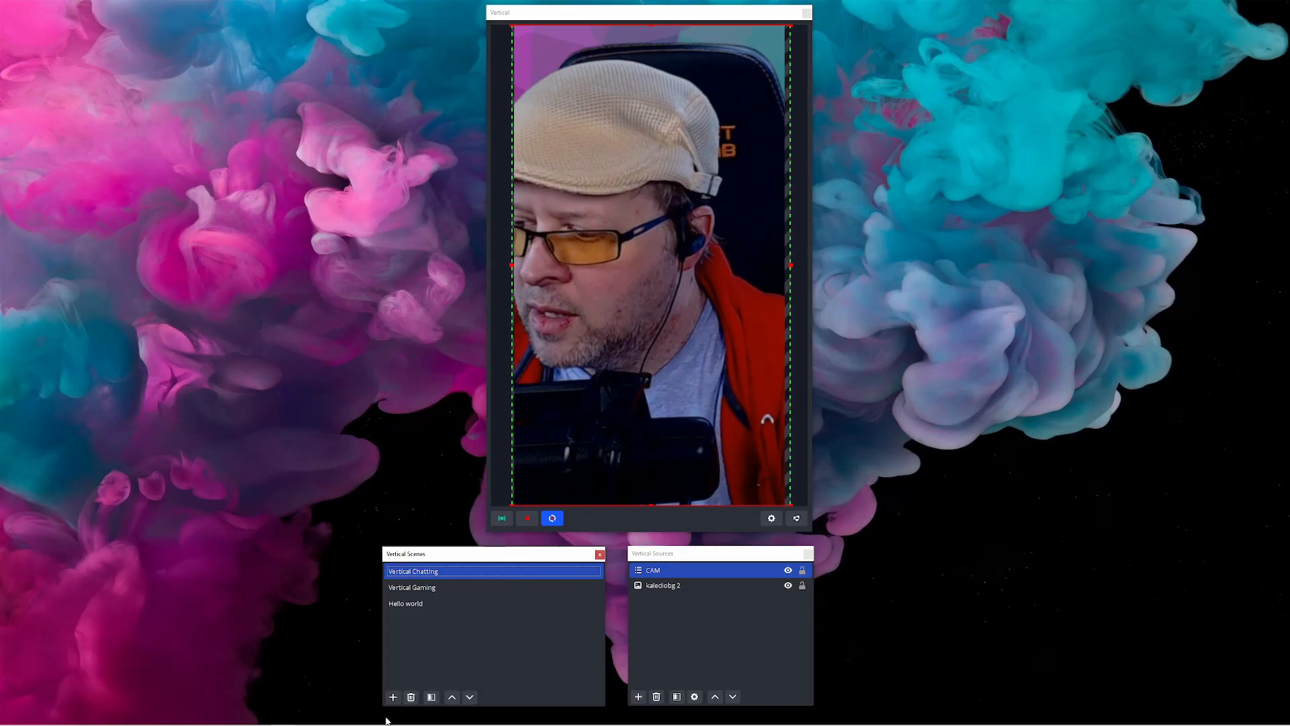
right_click(435, 575)
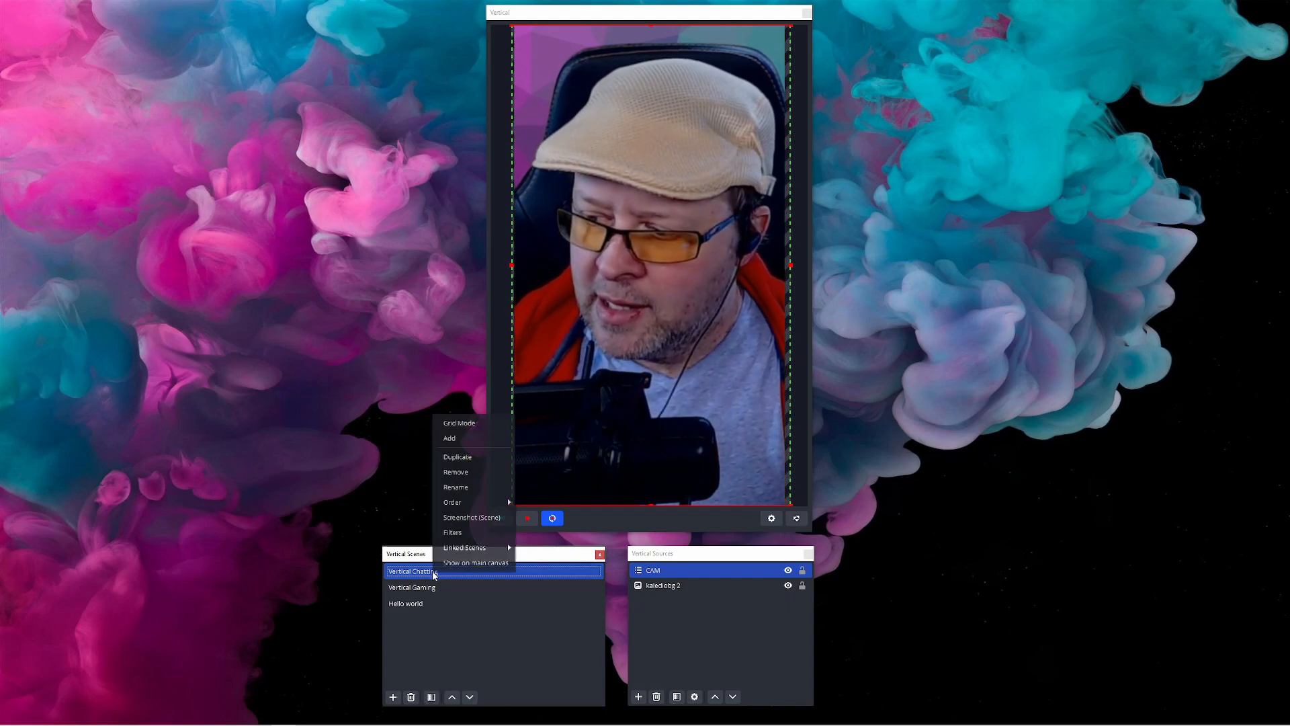
mouse_move(455, 556)
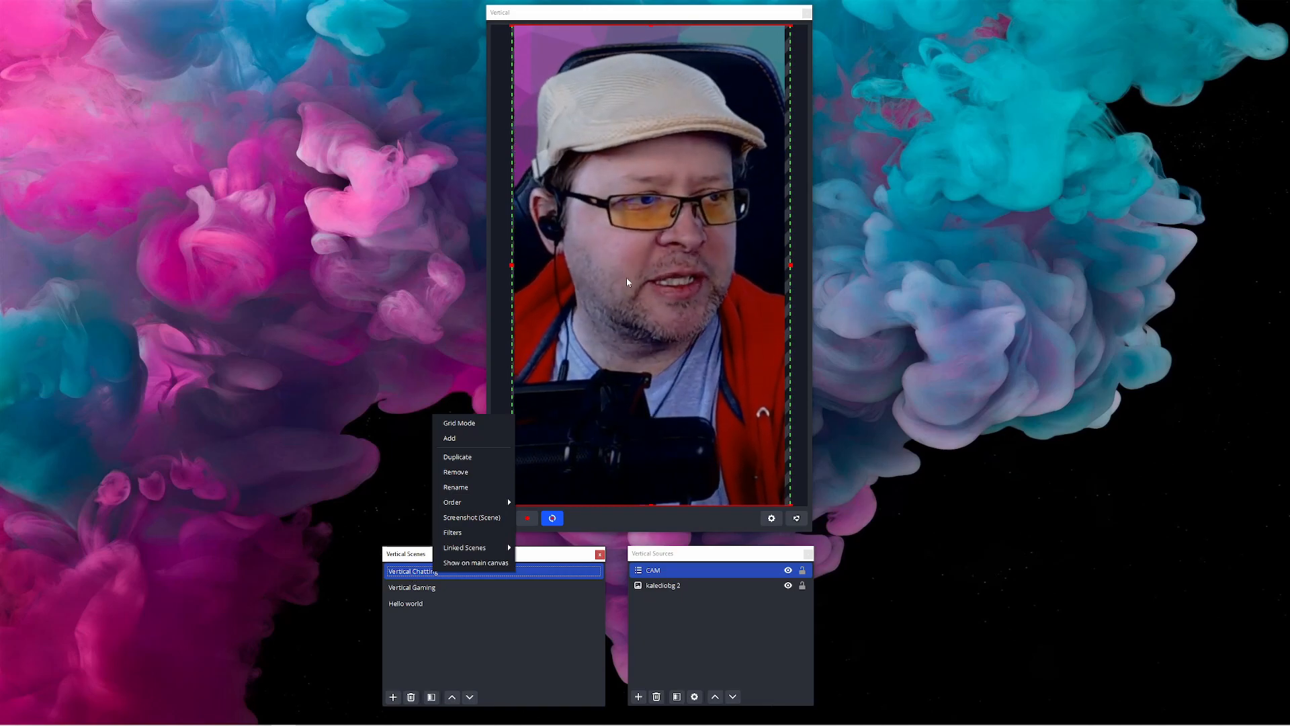
left_click(424, 594)
right_click(424, 586)
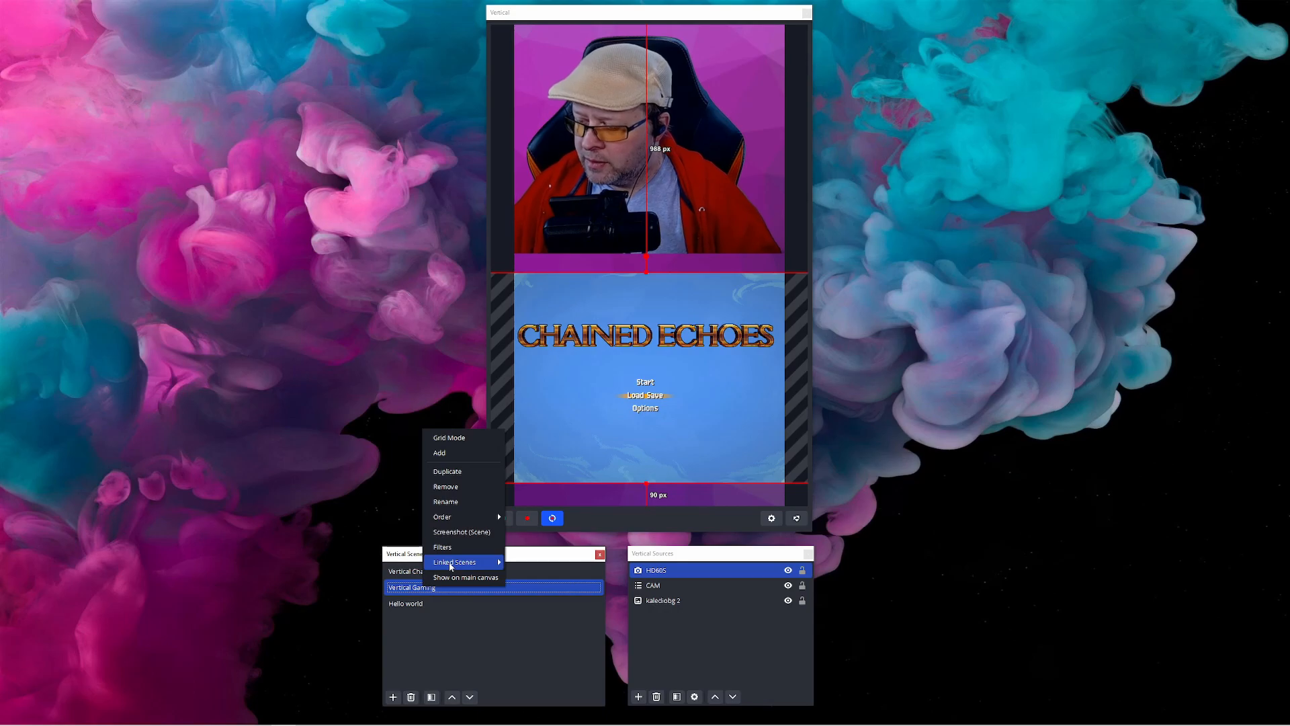
mouse_move(451, 564)
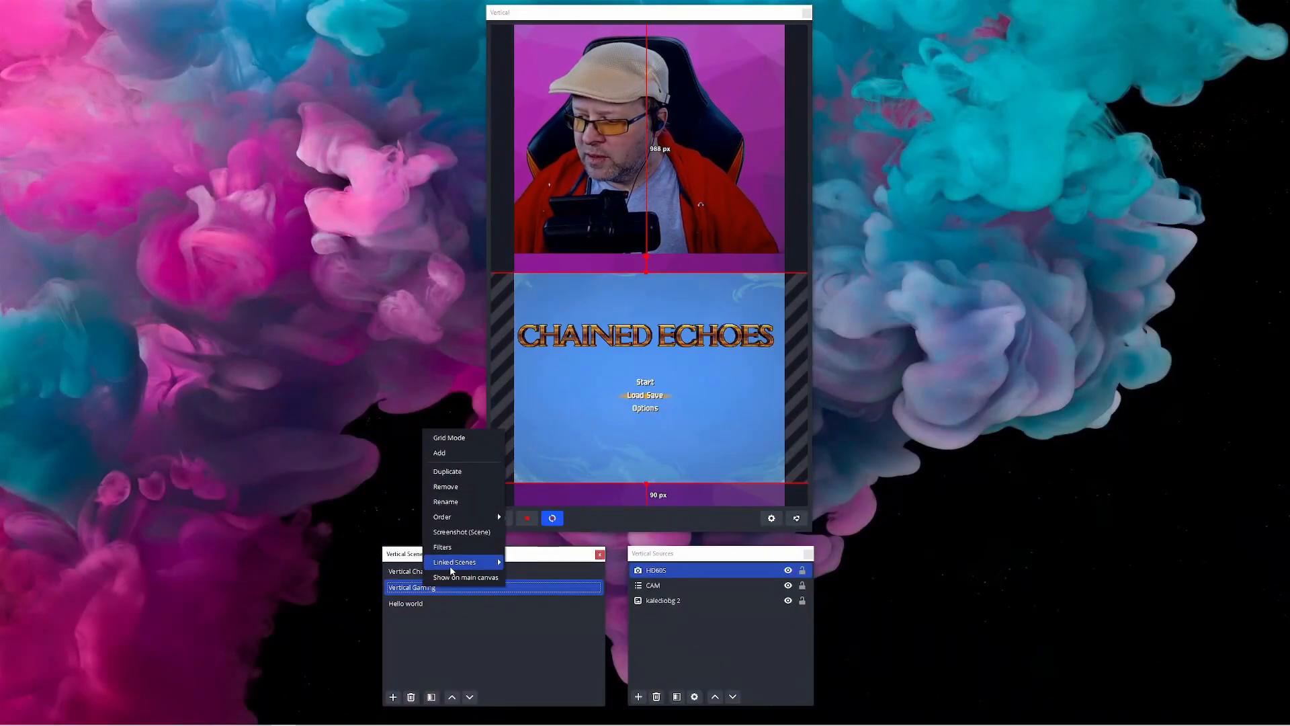
mouse_move(463, 562)
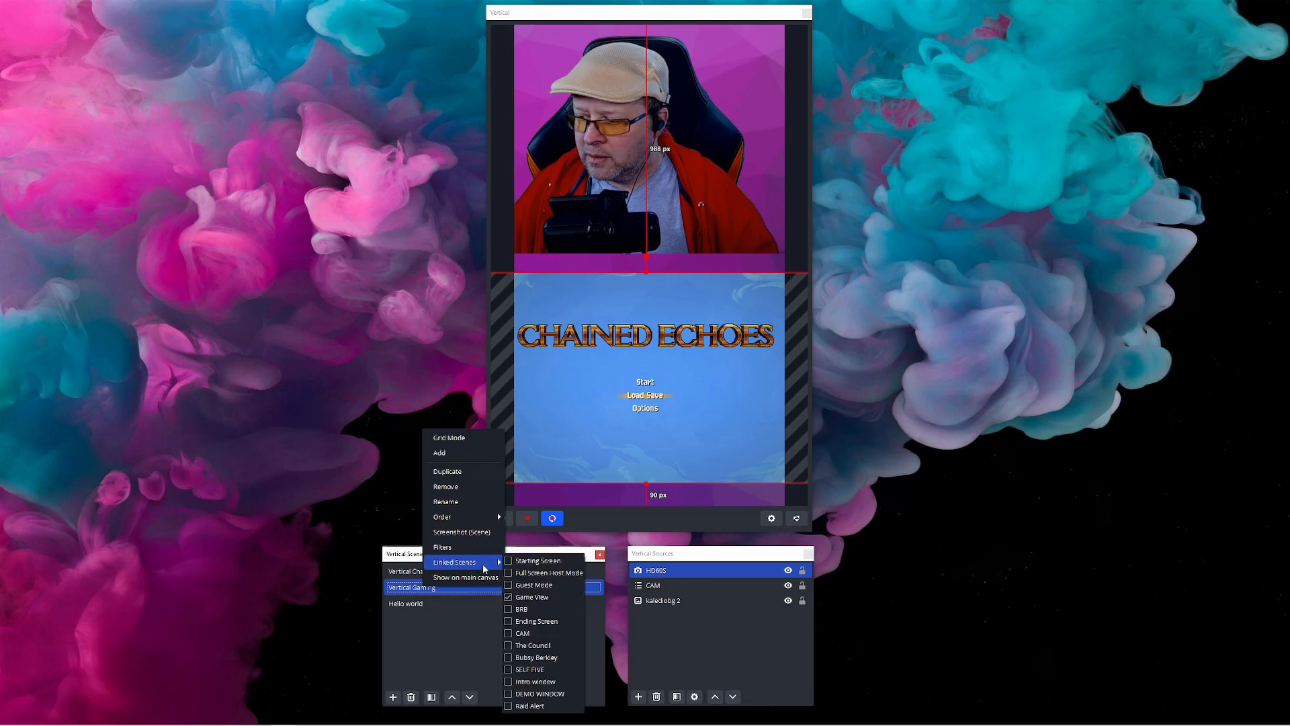
left_click(447, 614)
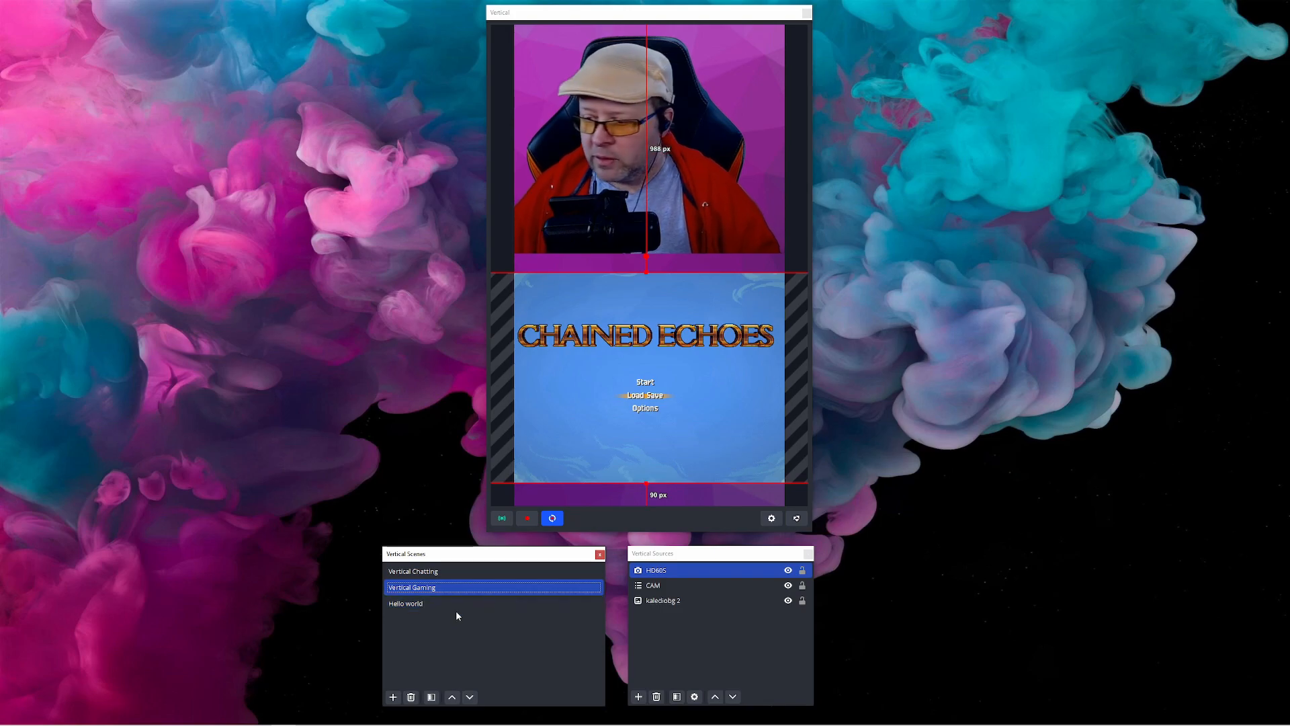
Delete the Hello world scene from the vertical scenes list
left_click(424, 603)
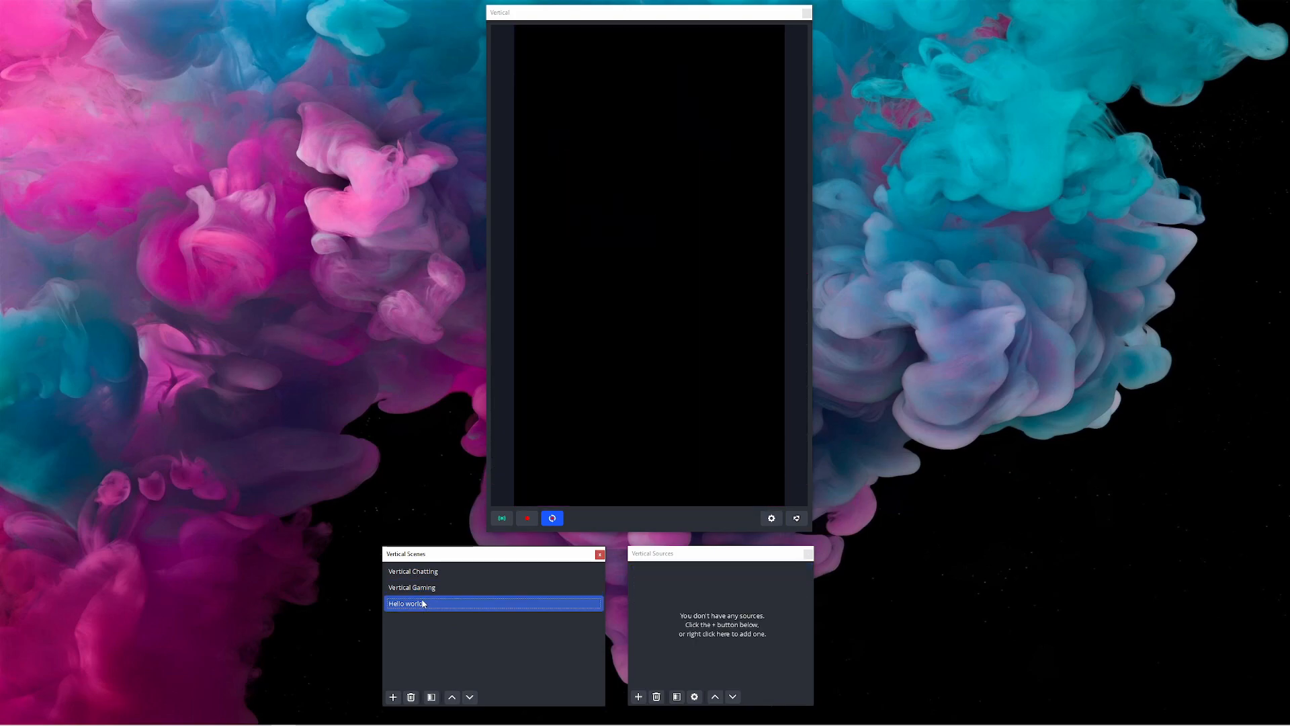
key("Delete")
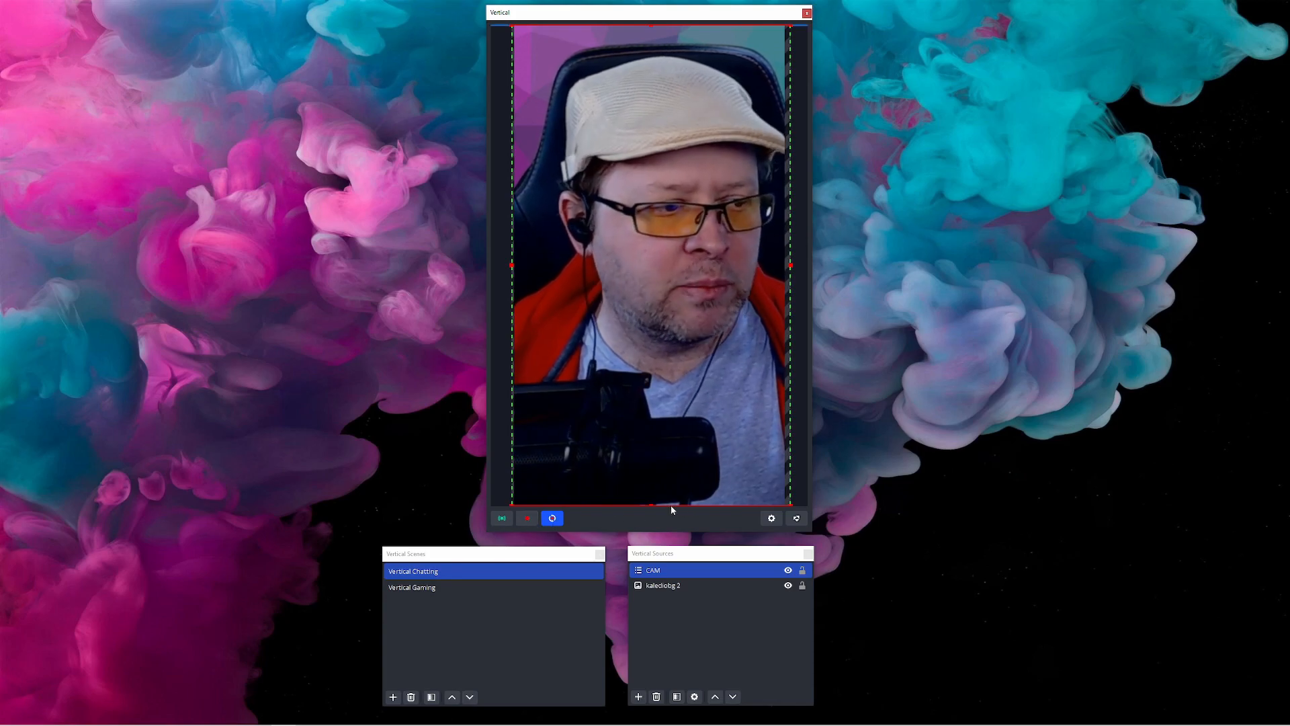
Open the vertical canvas settings and review the General, Streaming and Recording pages
left_click(772, 519)
left_click_drag(116, 261, 652, 123)
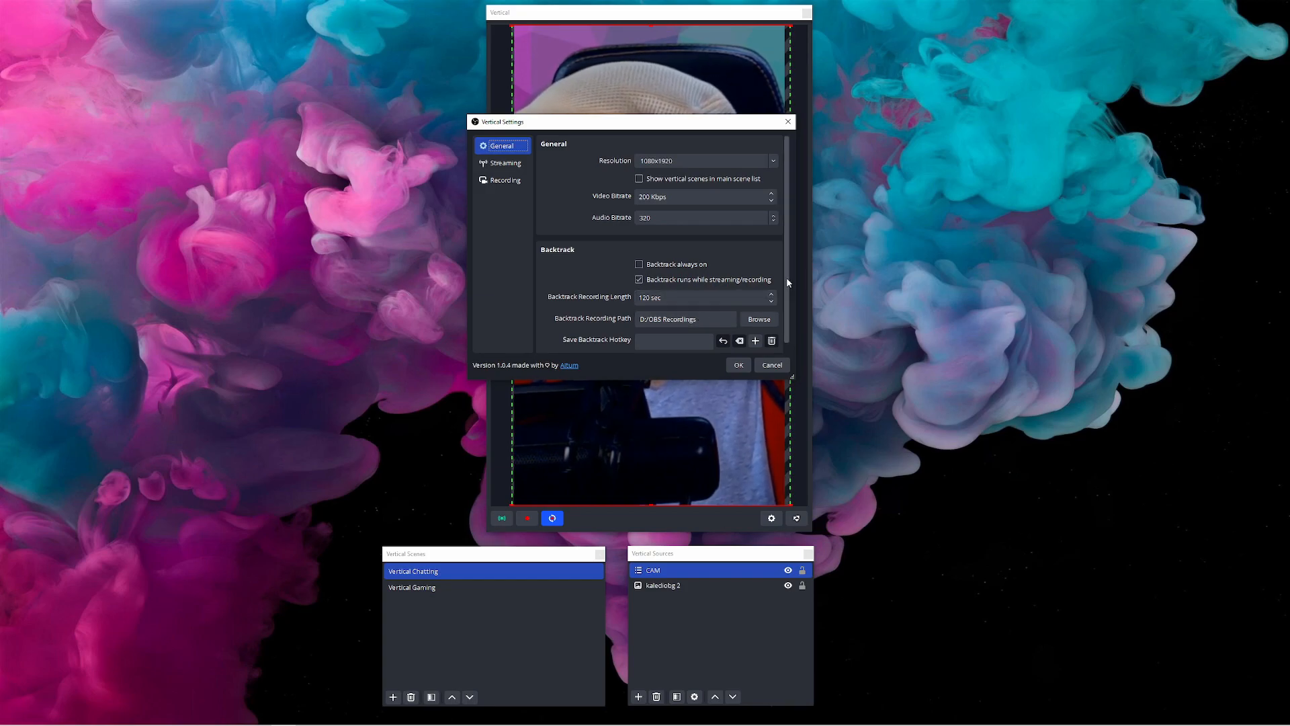
scroll(786, 282, "down", 2)
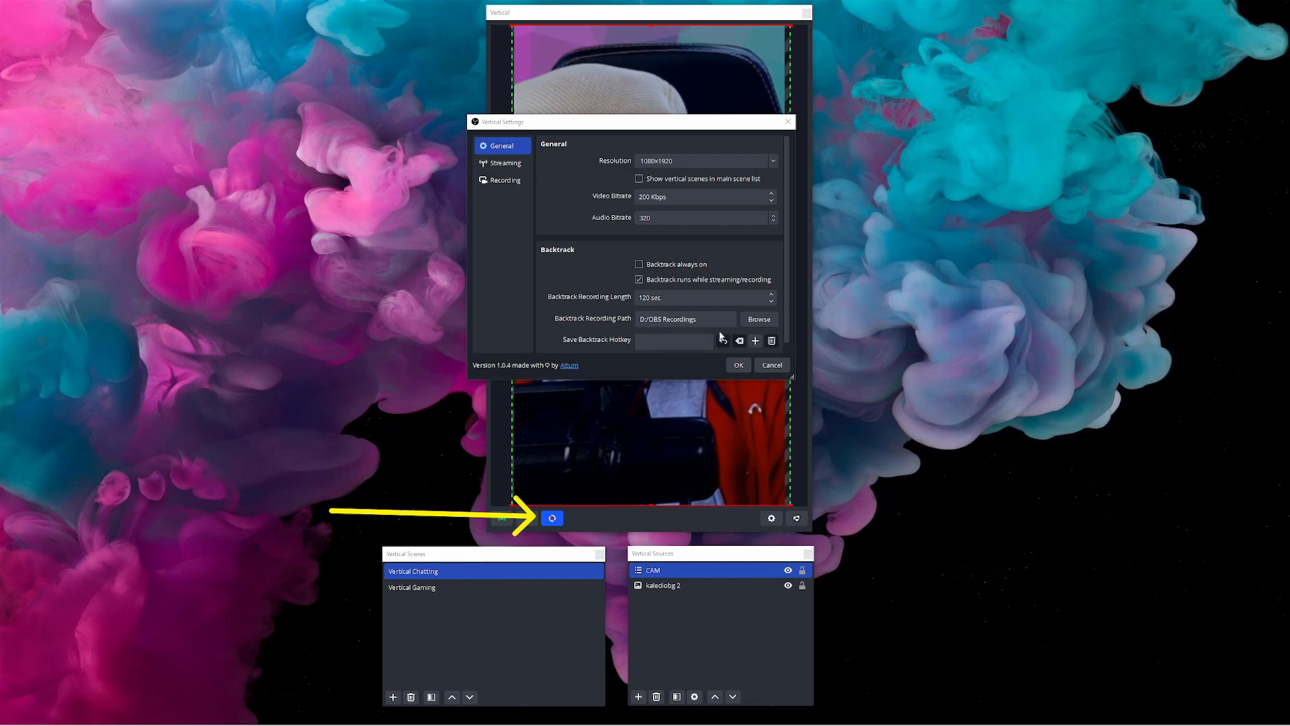
left_click(504, 164)
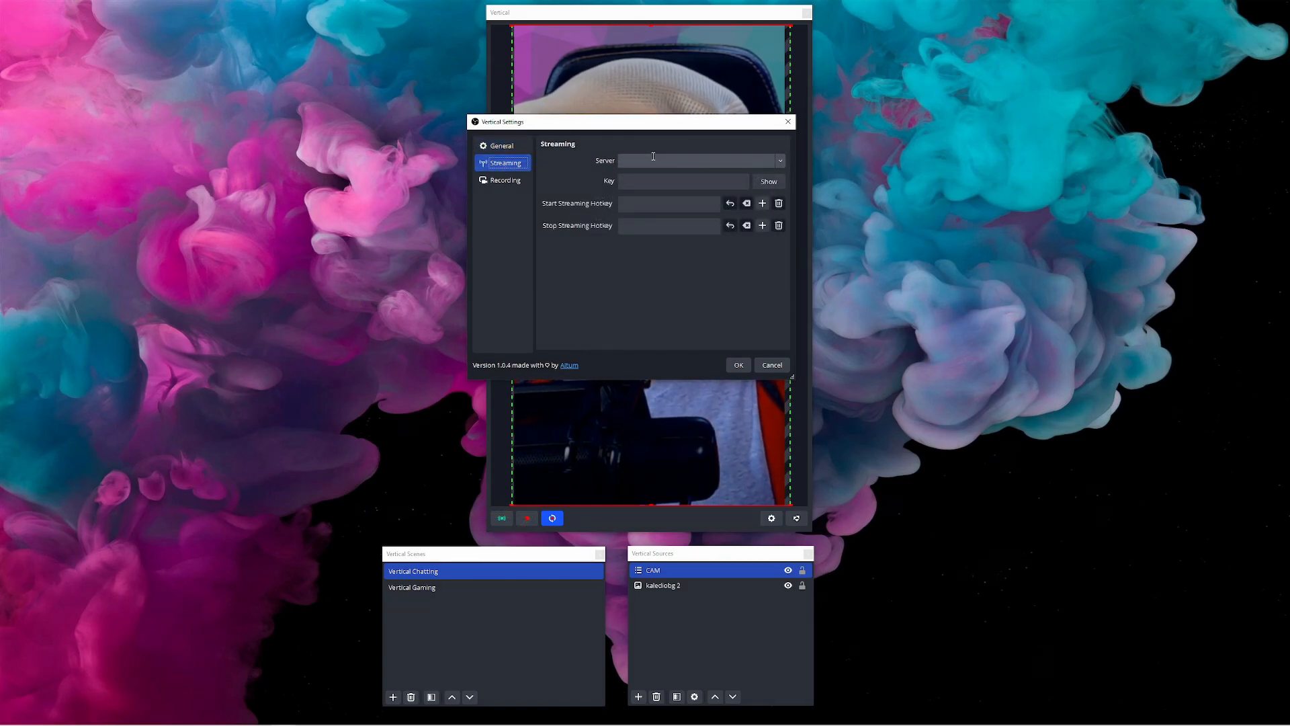
left_click(781, 160)
left_click(781, 160)
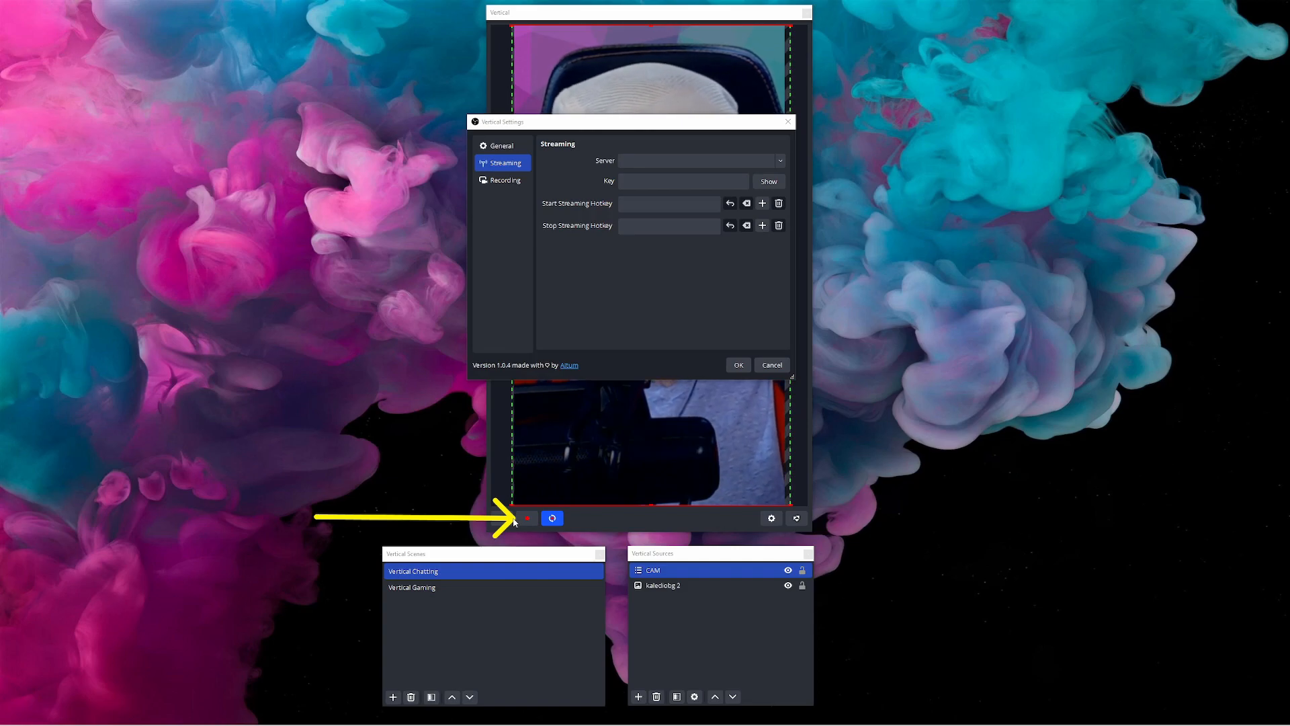
left_click(495, 181)
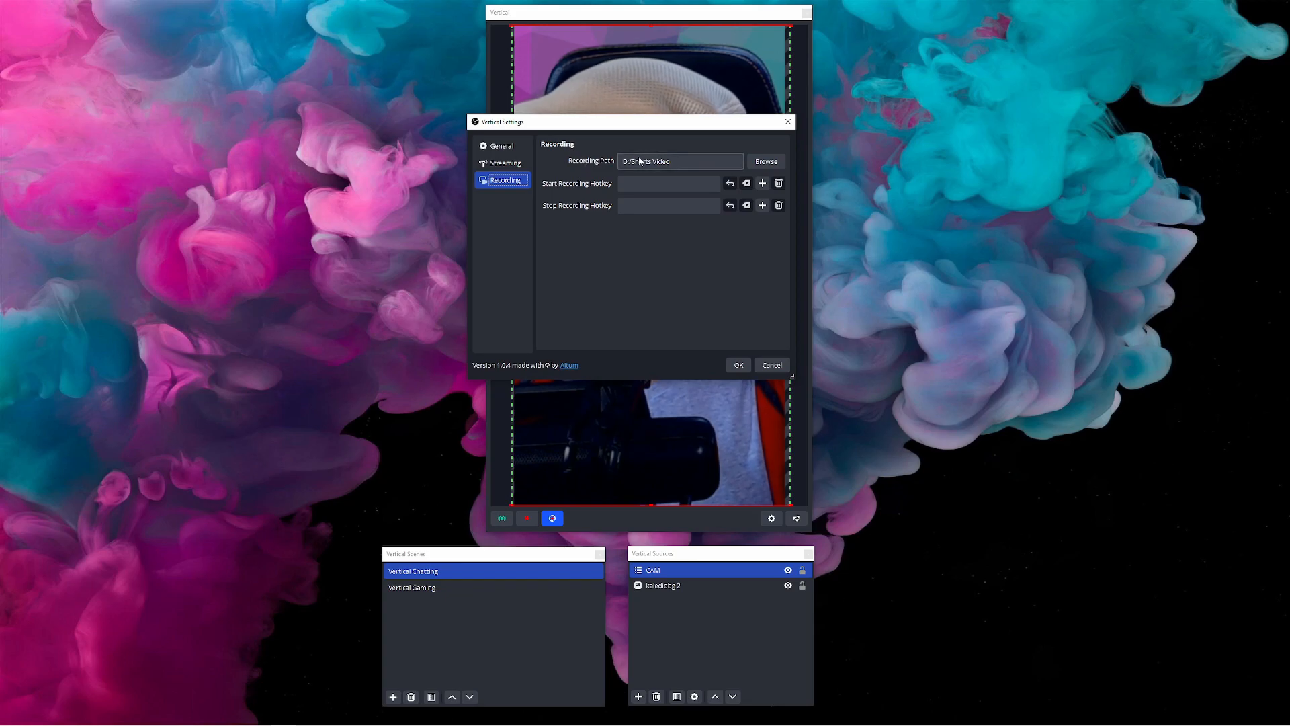
left_click(499, 147)
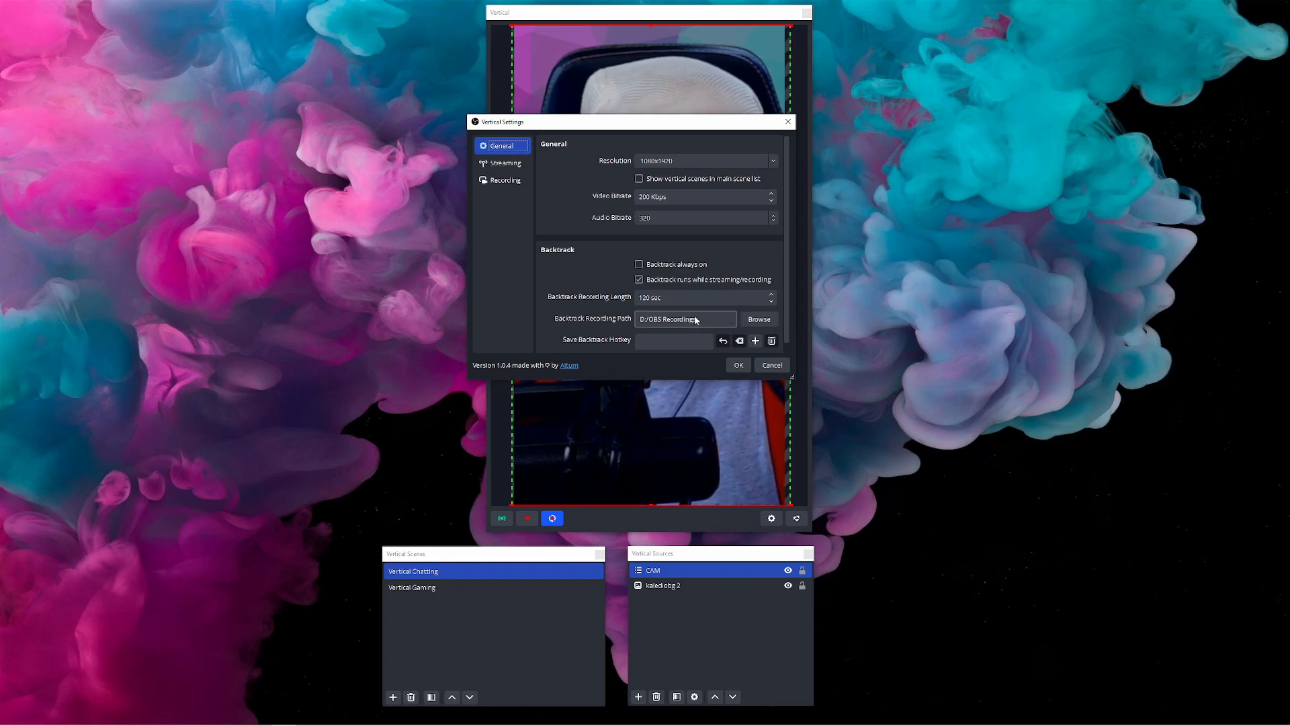
left_click(504, 180)
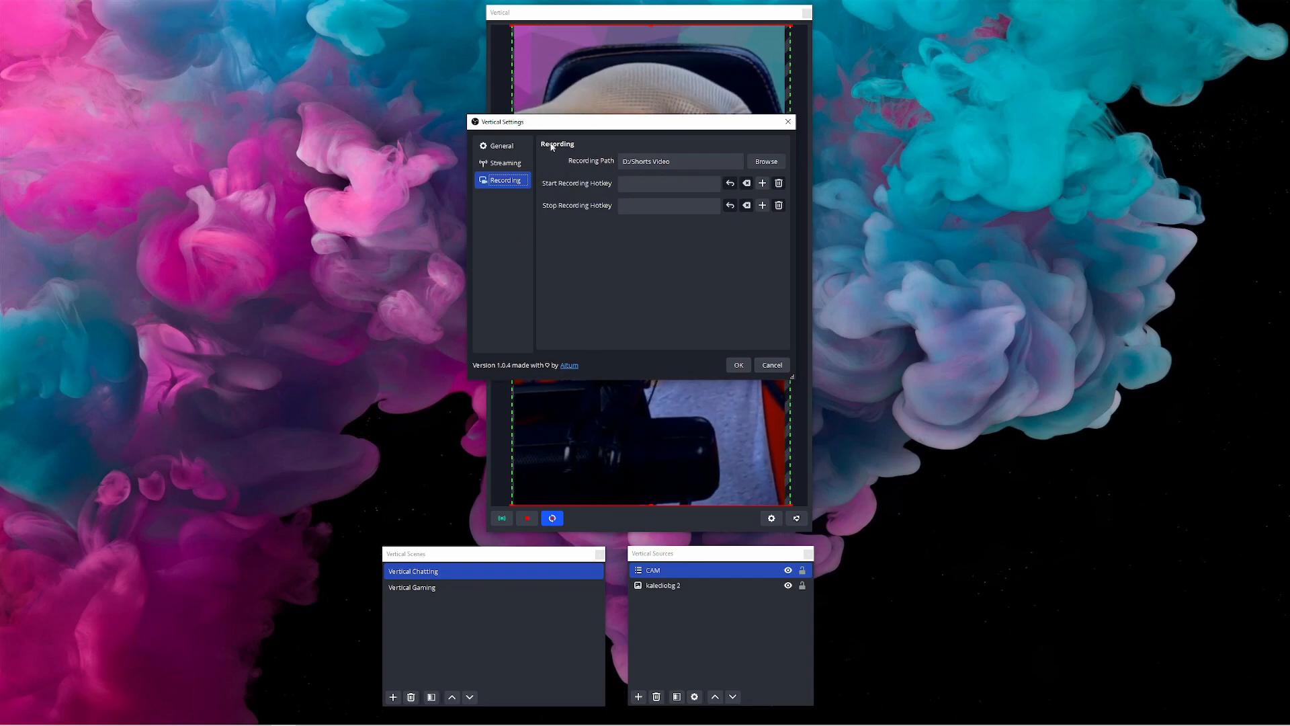
left_click(502, 146)
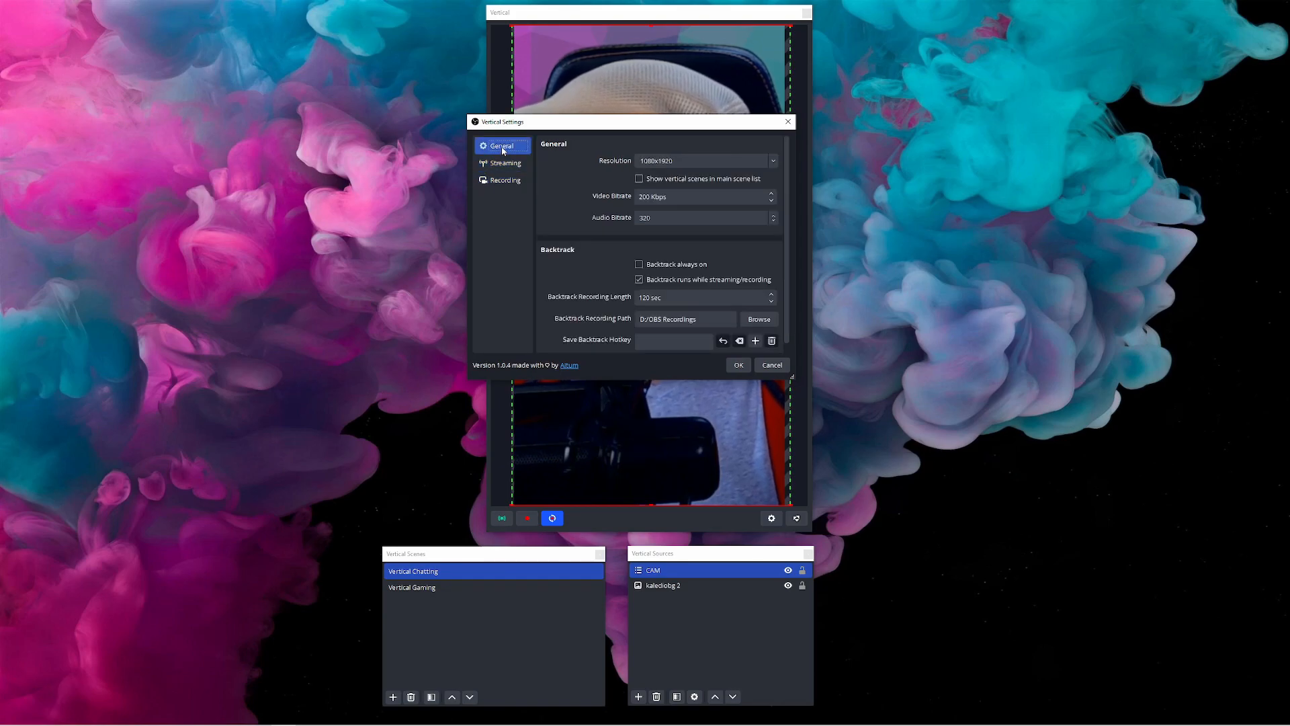